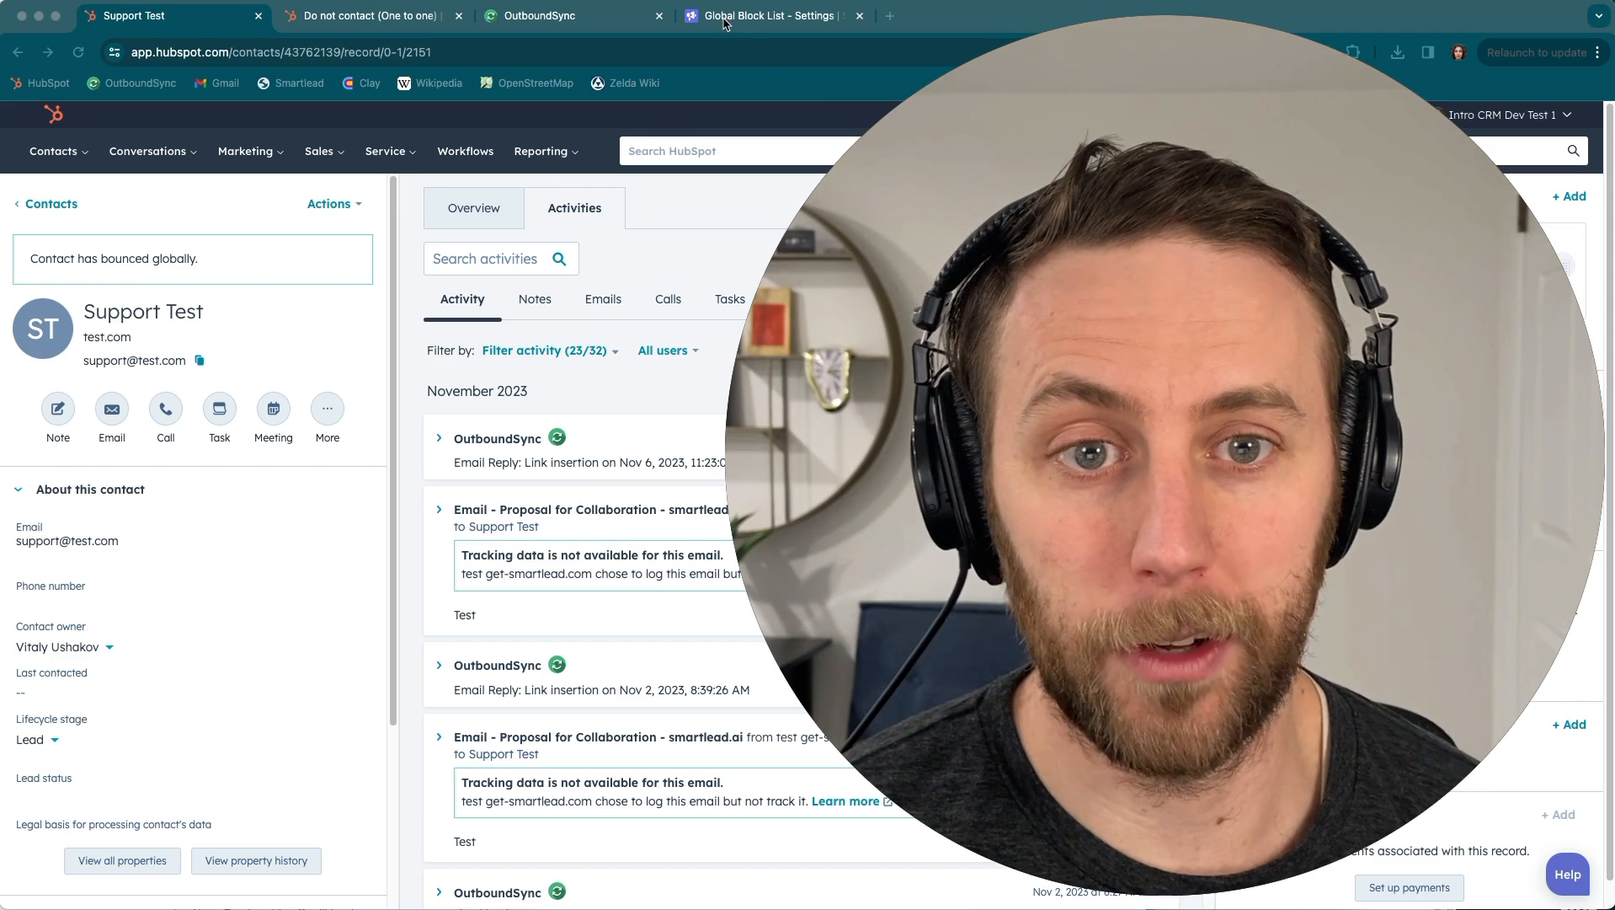
Step: Opt the Support Test contact out of email and confirm the opt-out
left_click_drag(726, 17, 1352, 601)
left_click(146, 22)
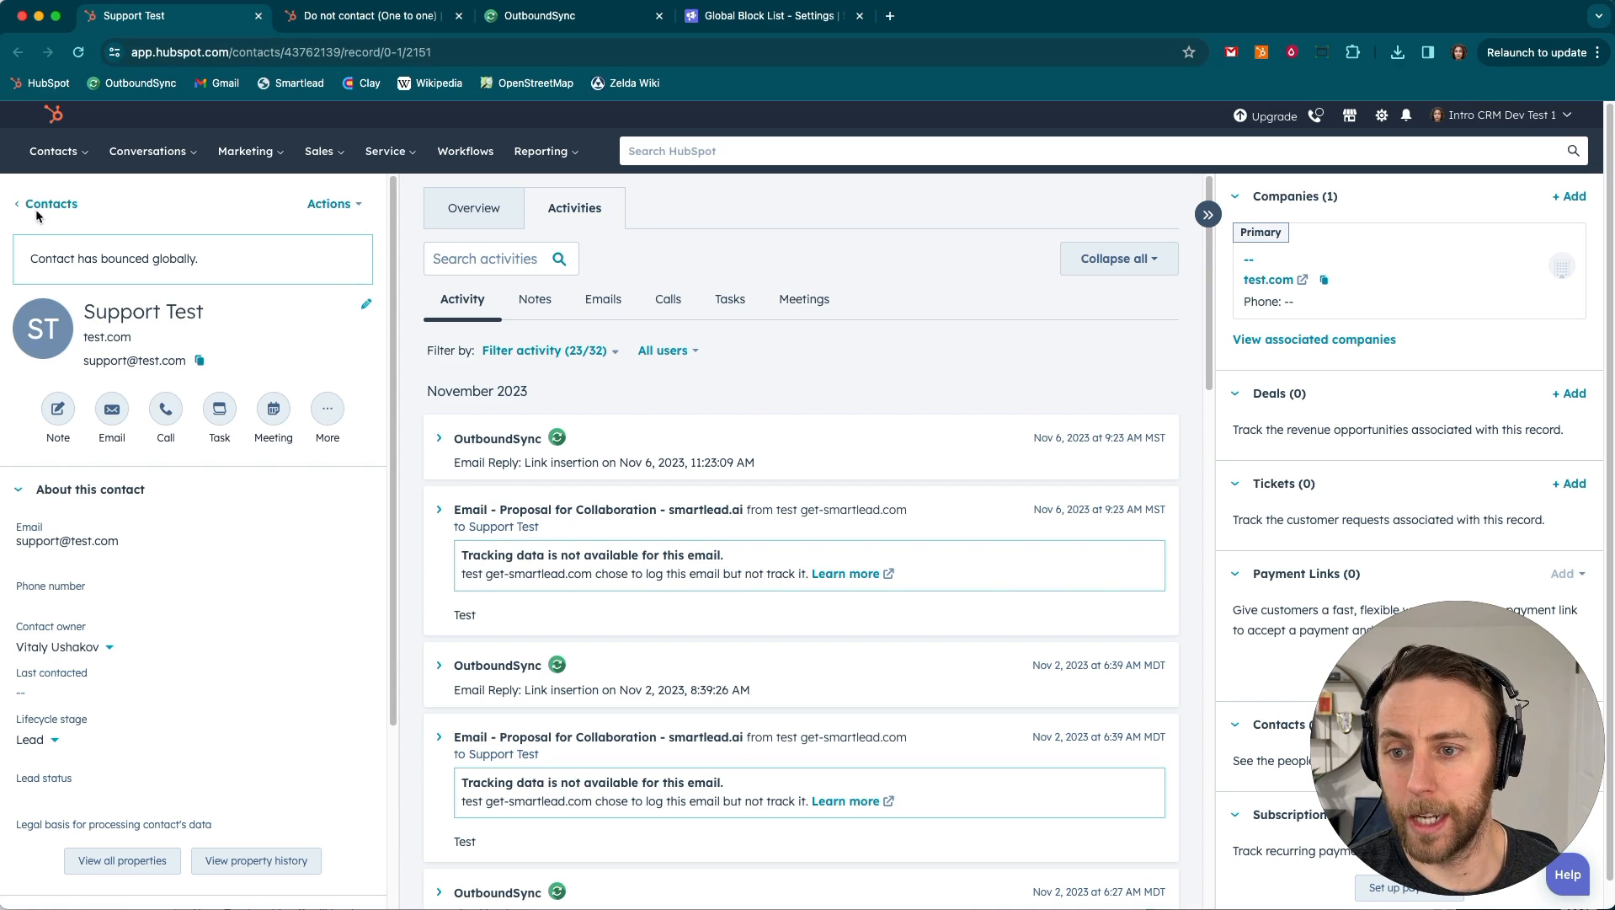
left_click(330, 205)
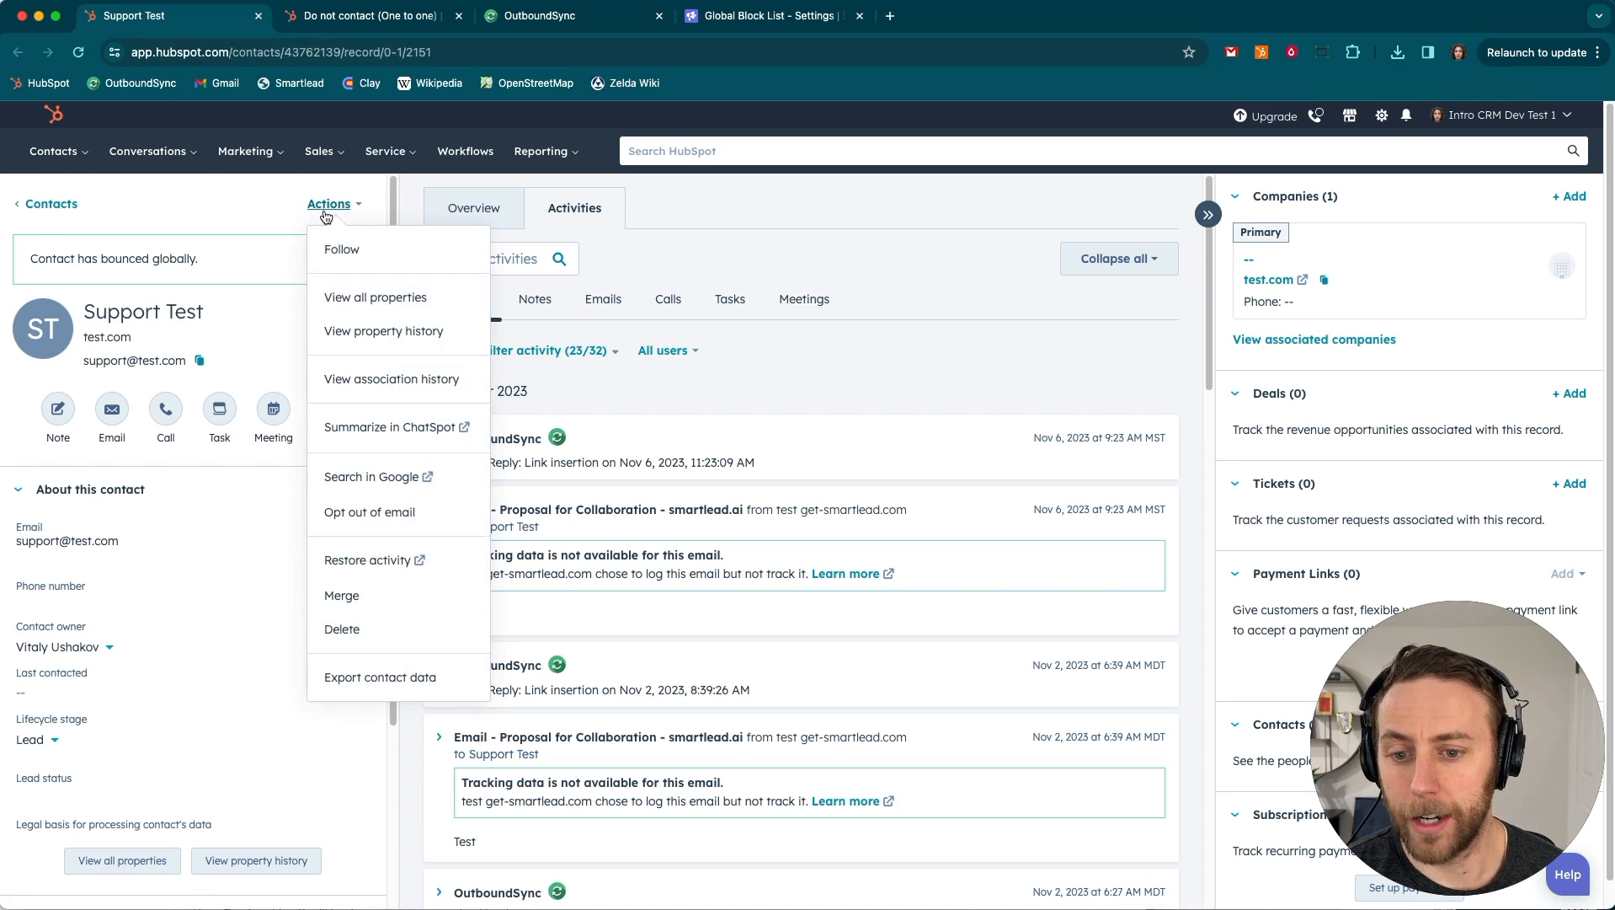
left_click(397, 512)
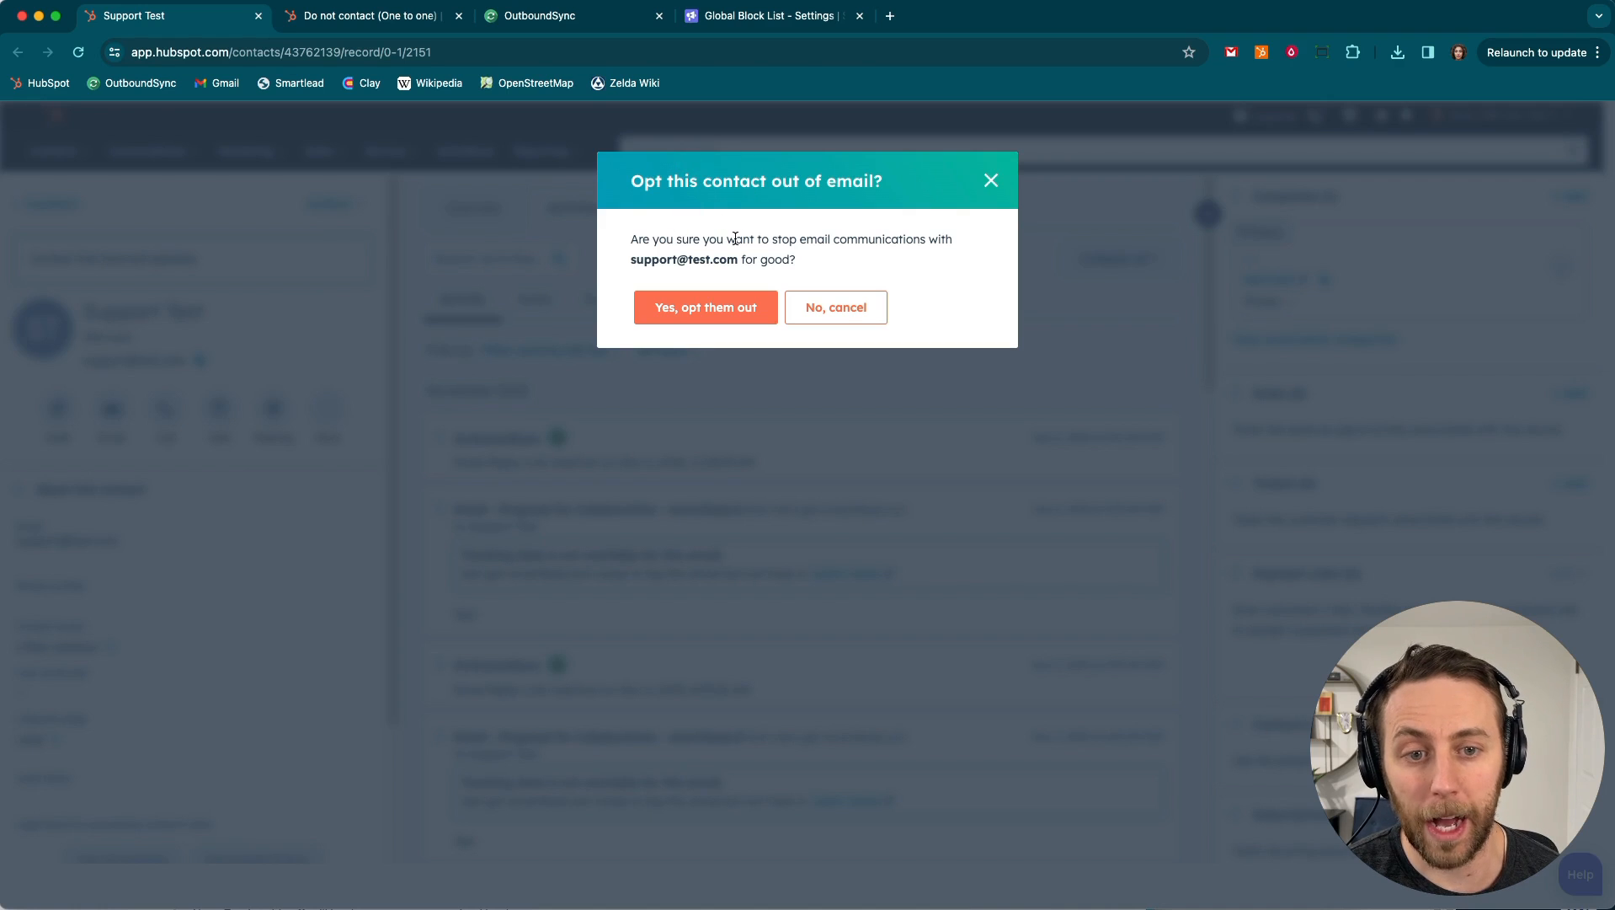
left_click(742, 309)
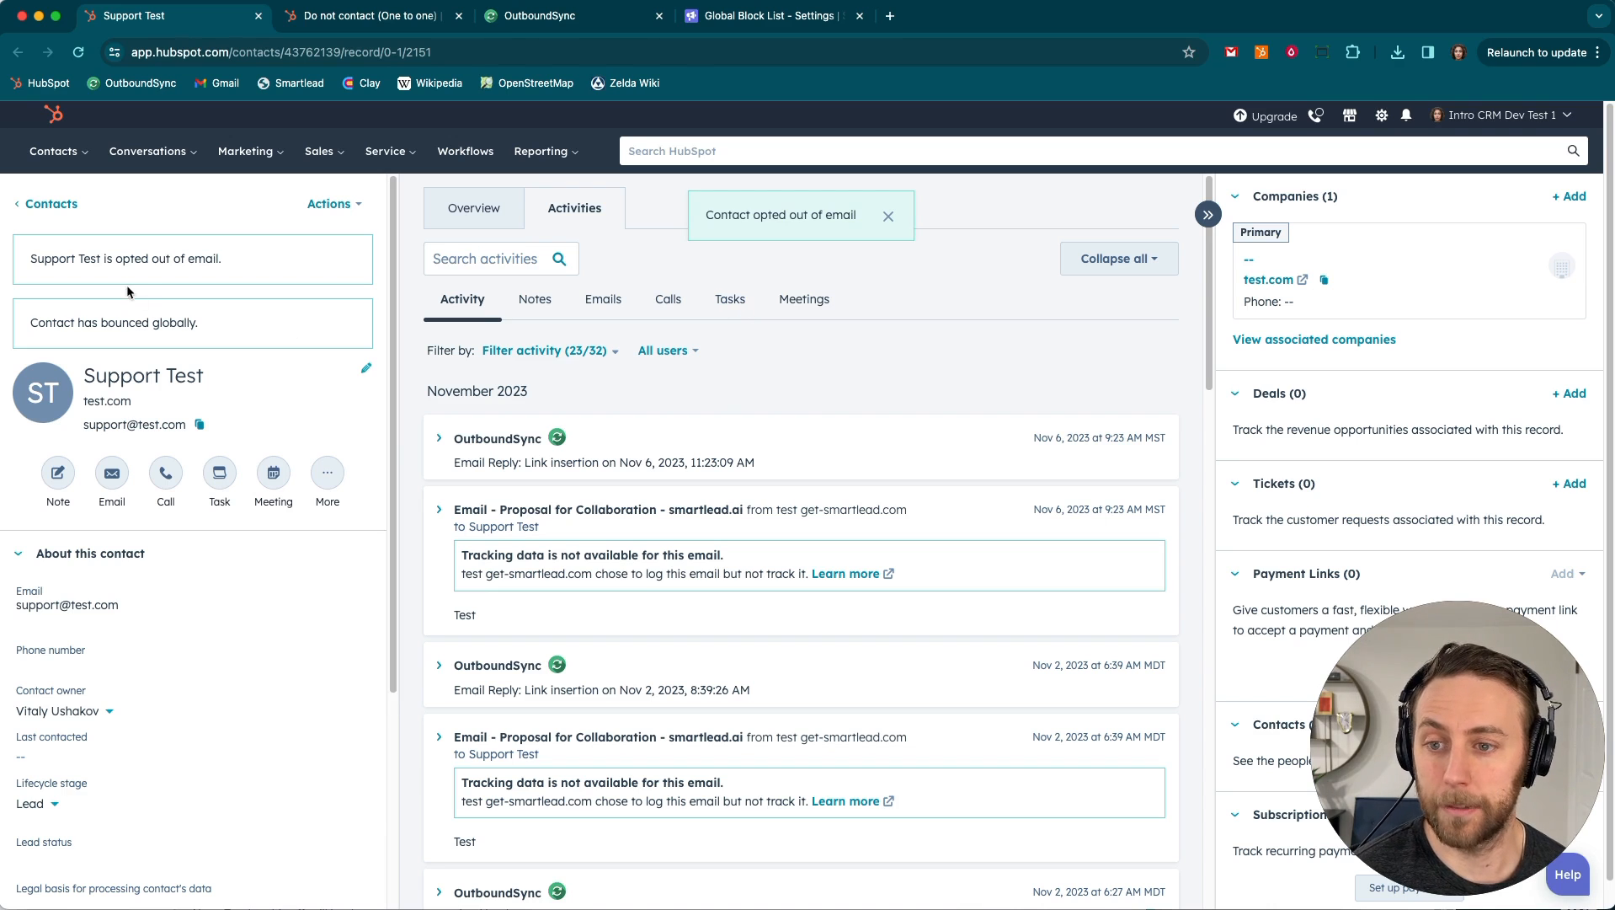
Step: Switch to the "Do not contact (One to one)" list and open its "Opted out of email: One to one" filter for editing
left_click(342, 23)
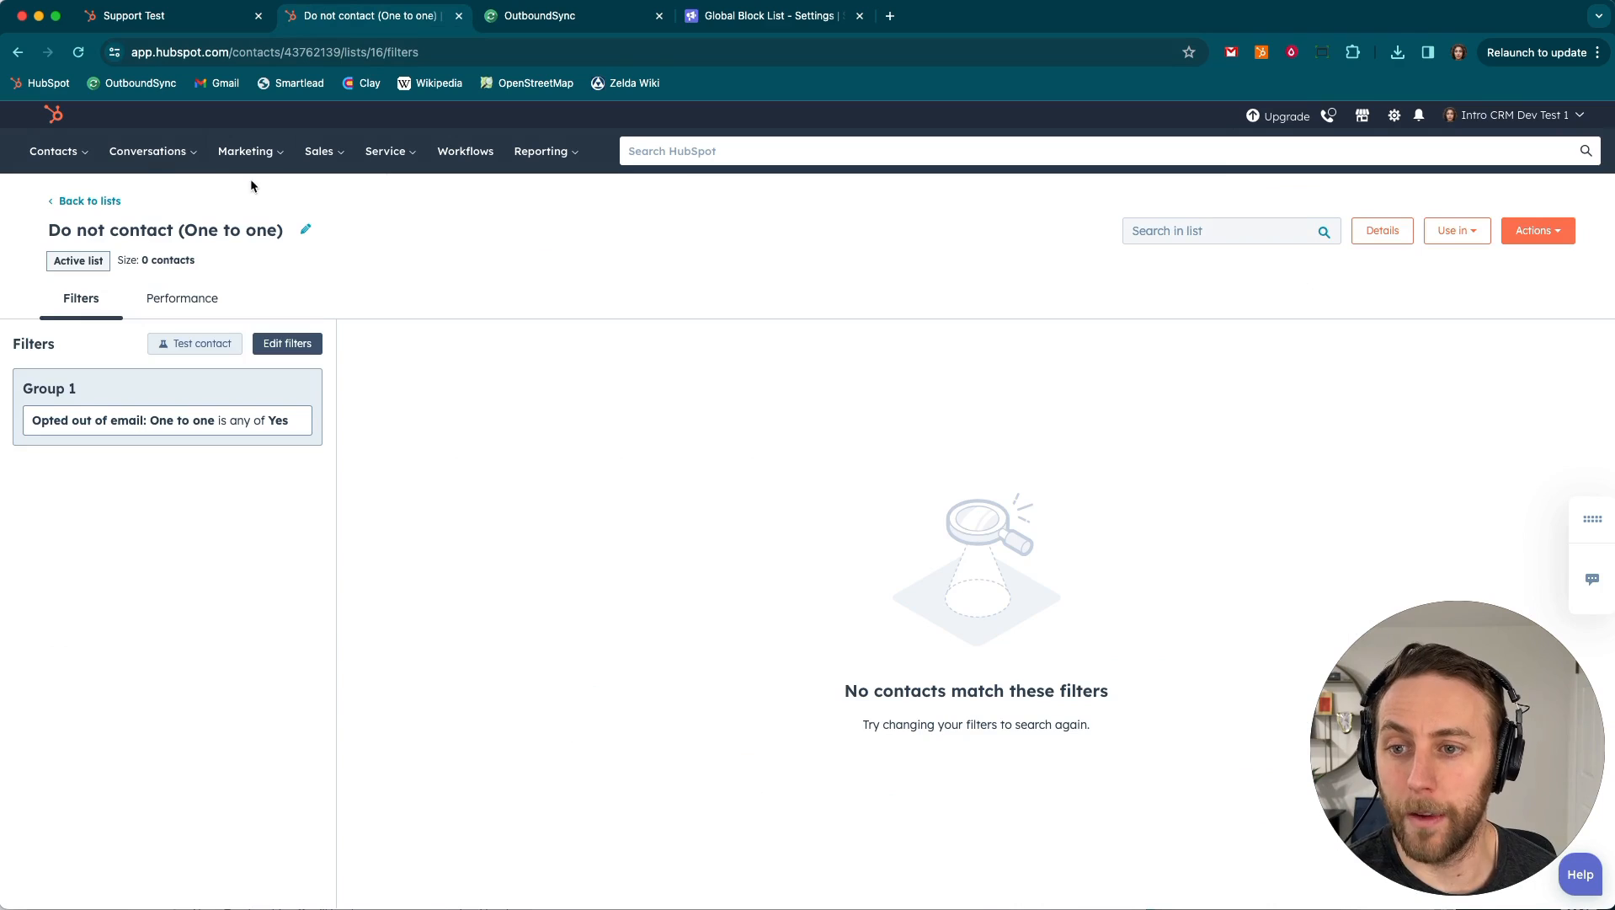
left_click(79, 152)
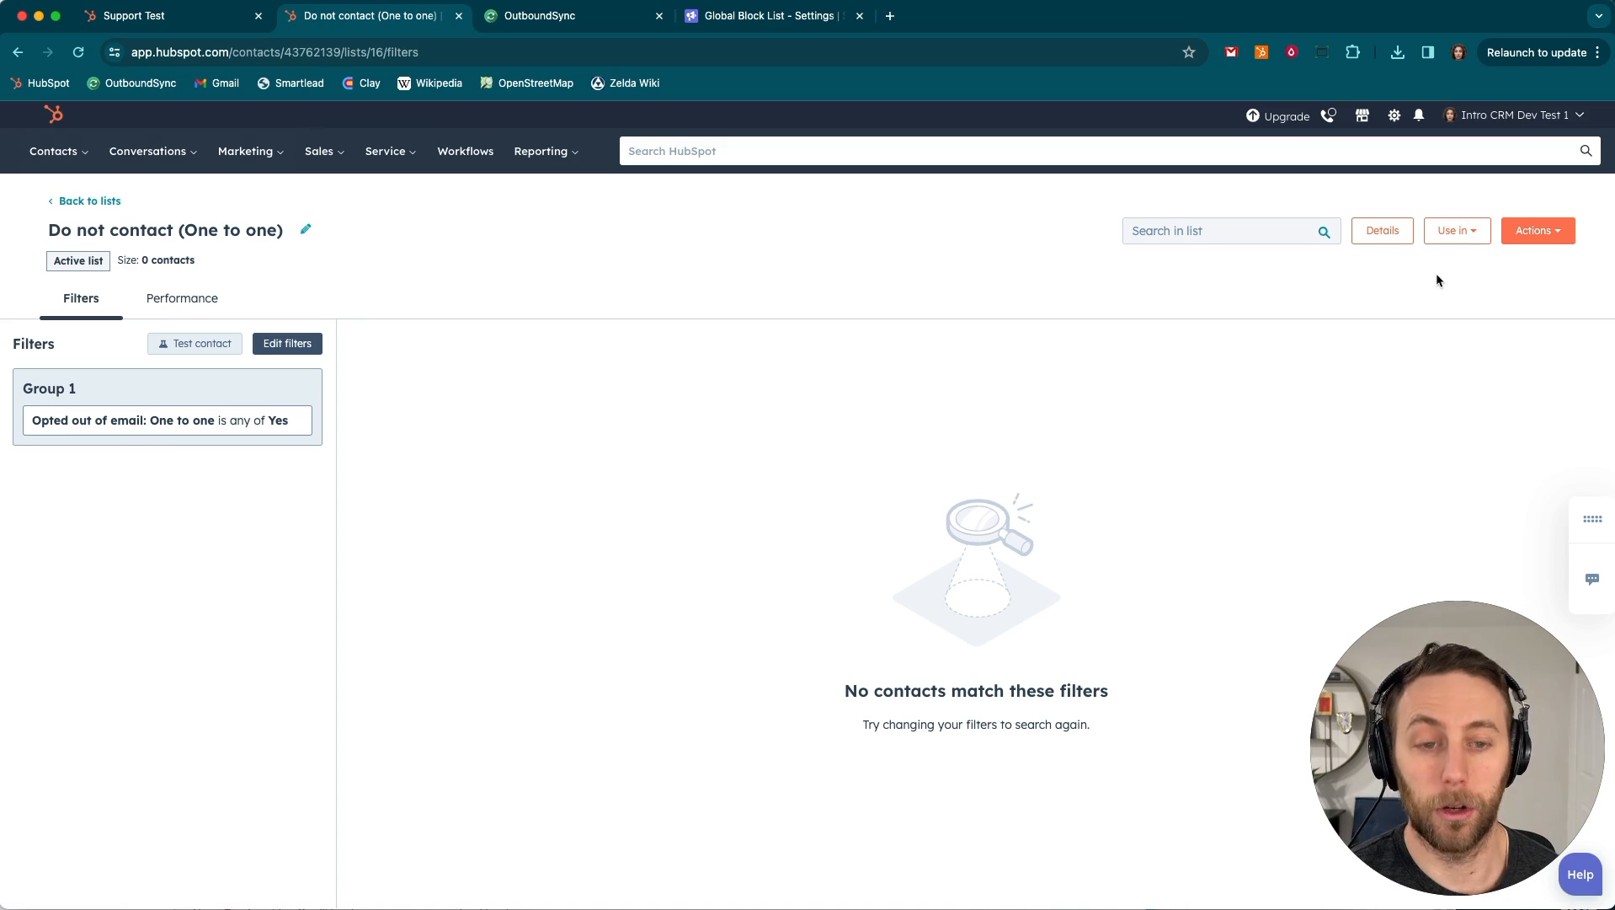
left_click(287, 344)
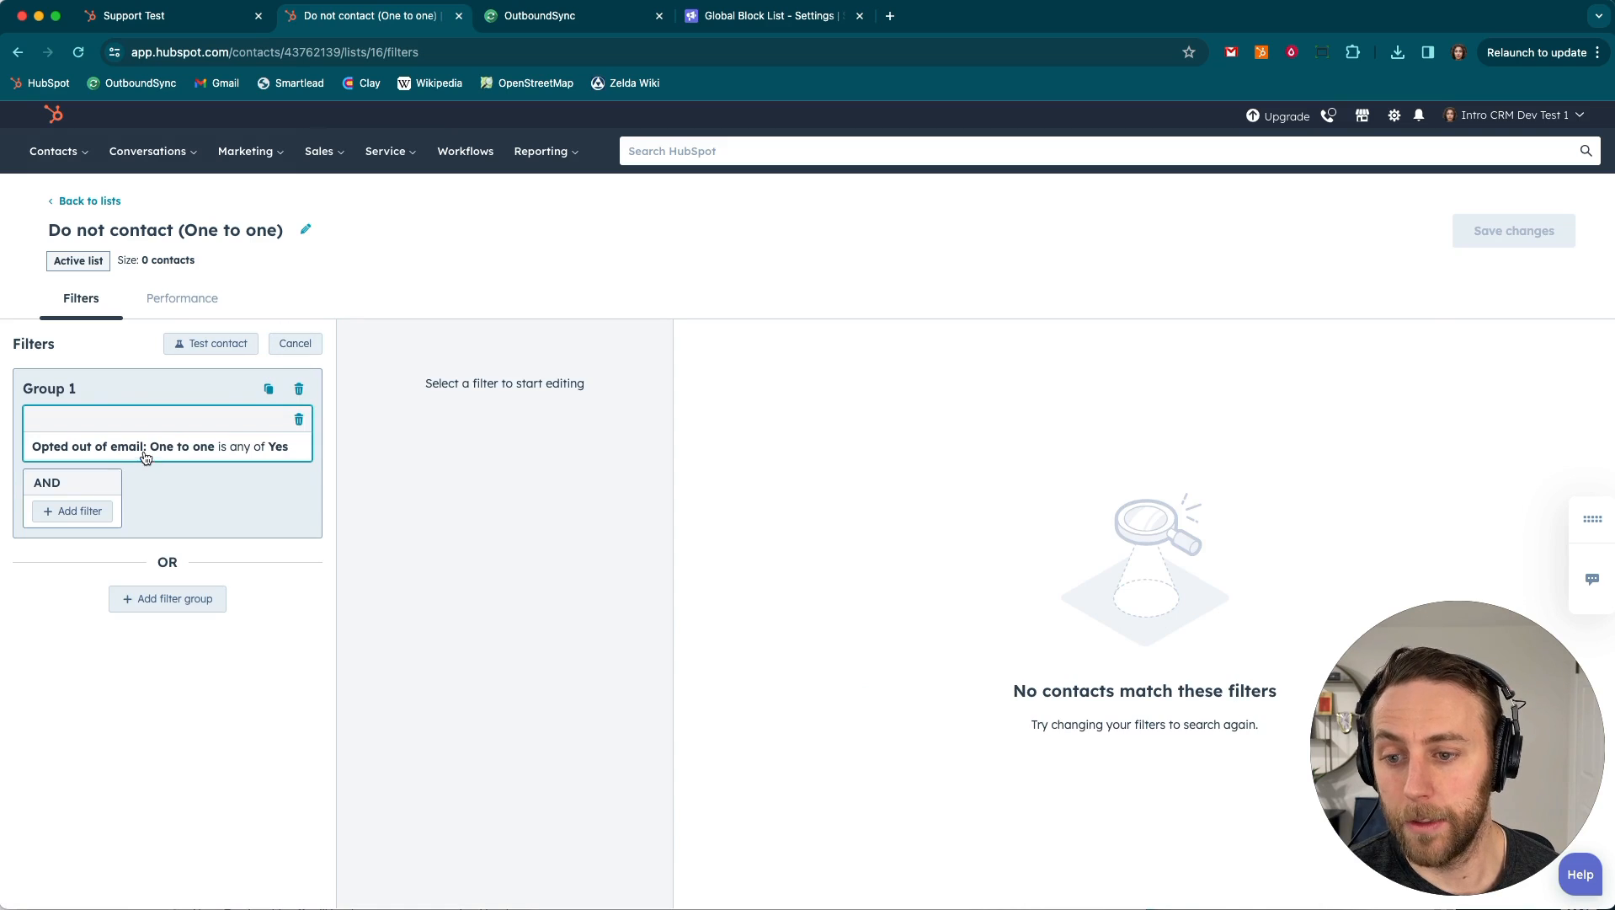
left_click(145, 453)
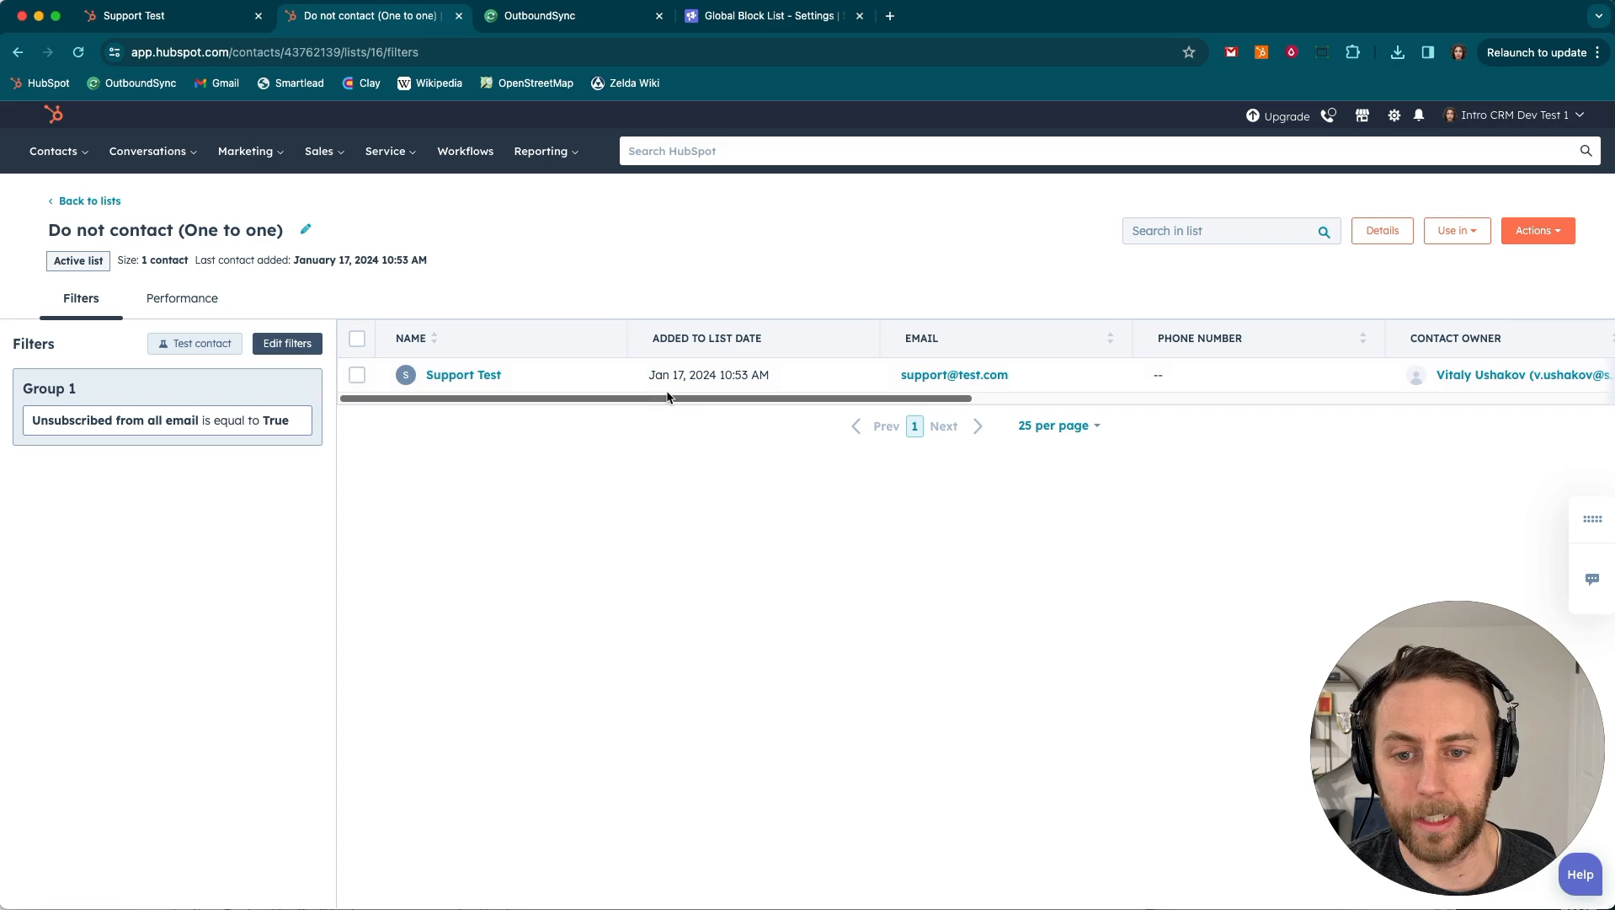
Step: Review the "Unsubscribed from all email" condition and open the list's filters for editing
triple_click(222, 421)
left_click(224, 480)
left_click(284, 343)
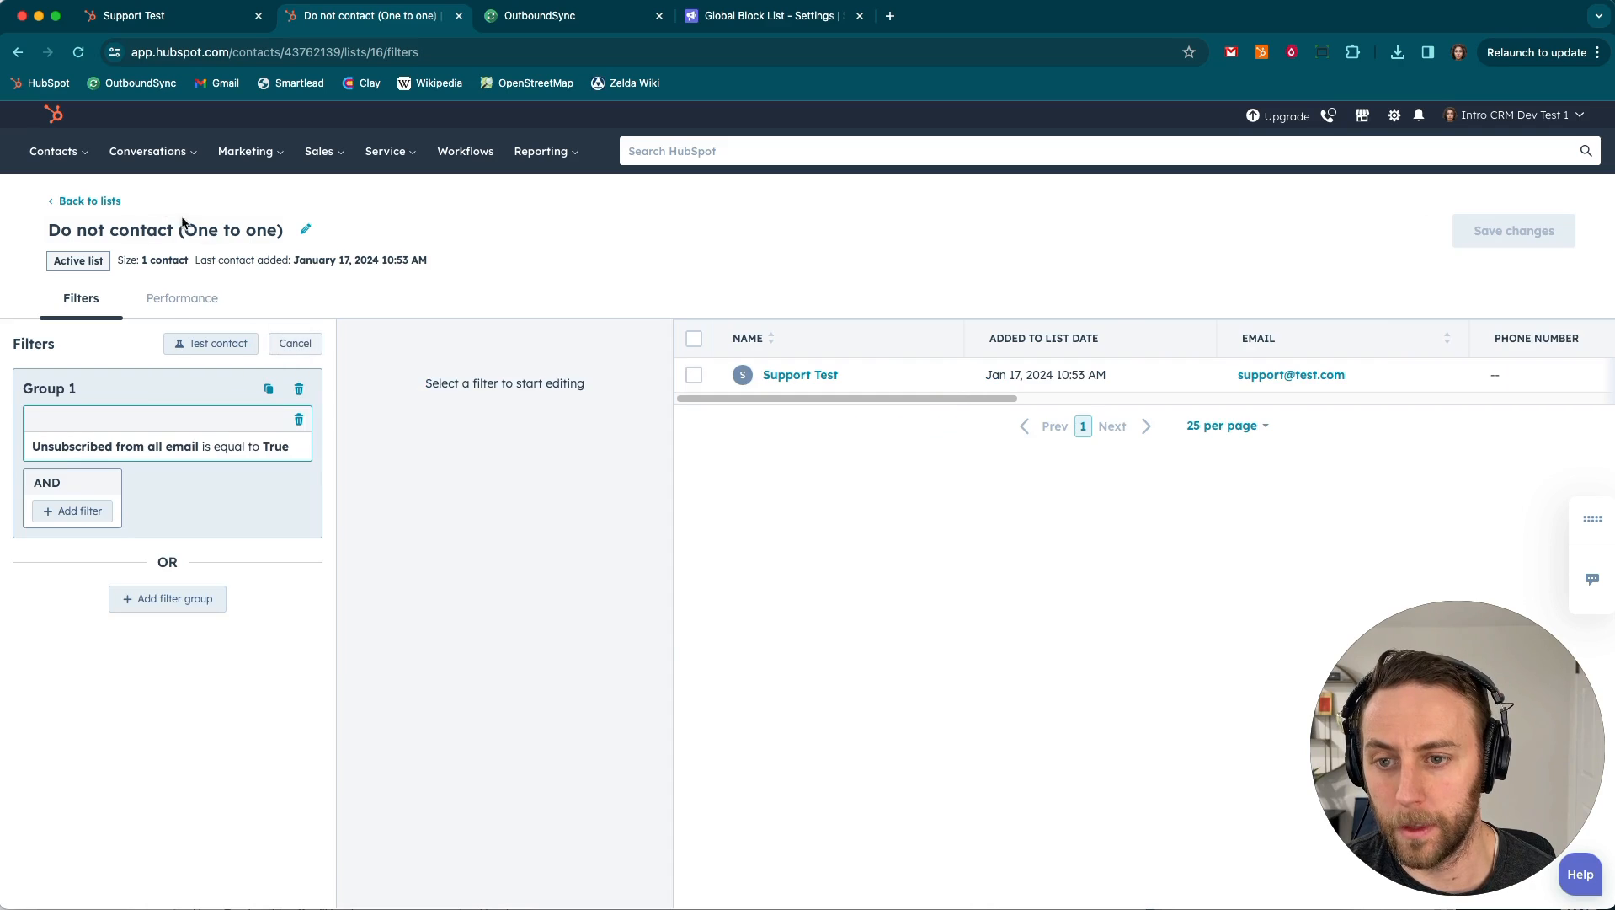
left_click(60, 153)
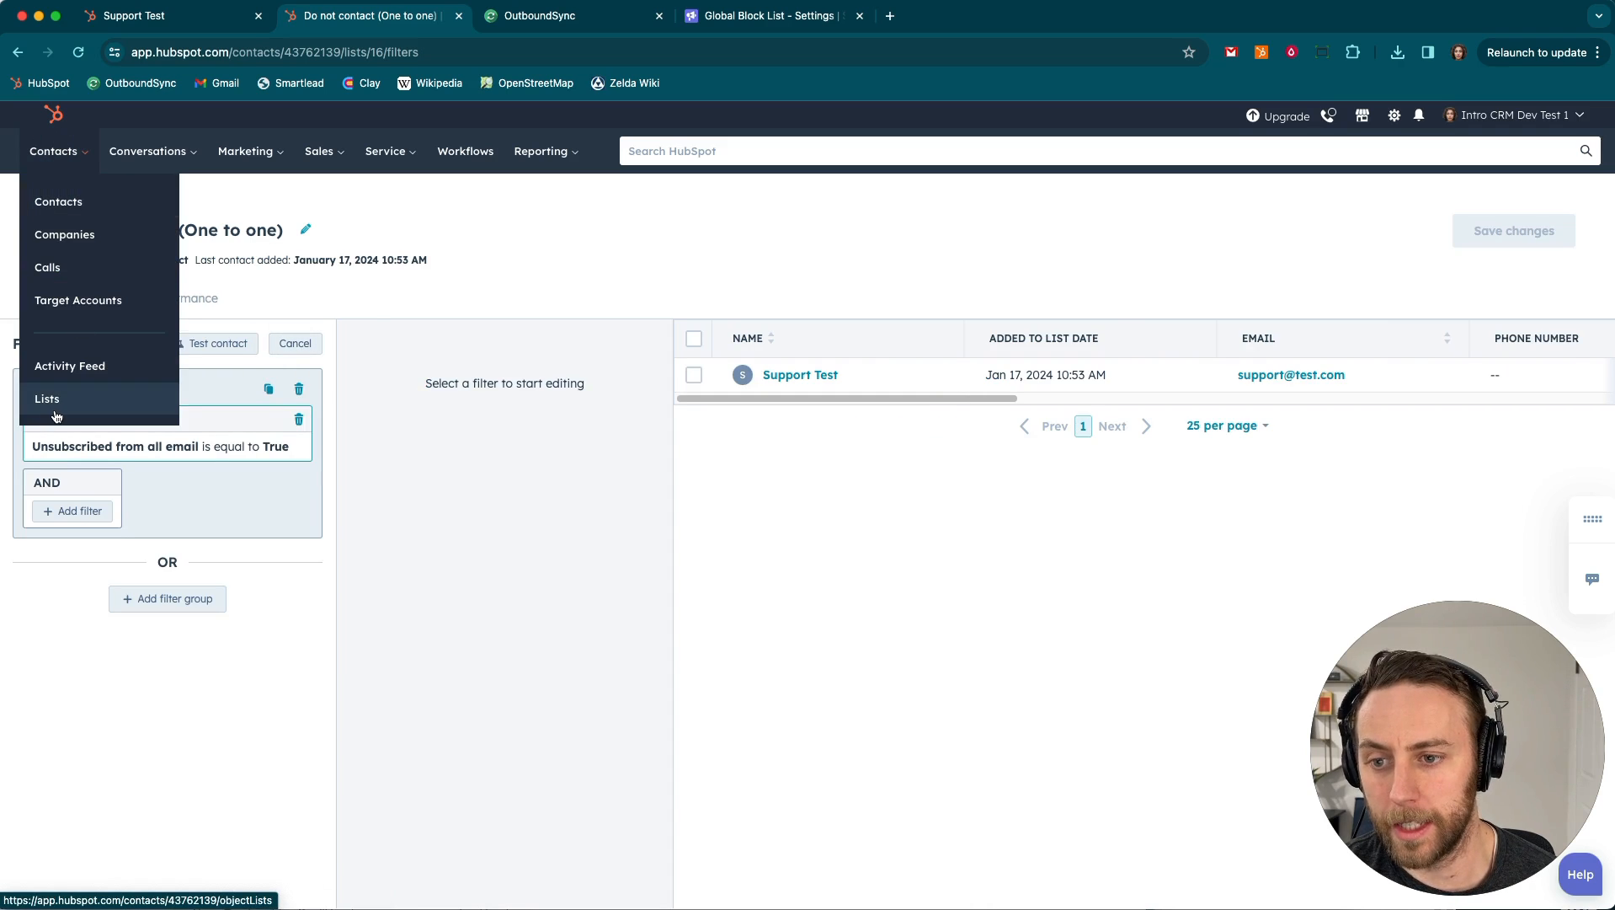
left_click(944, 560)
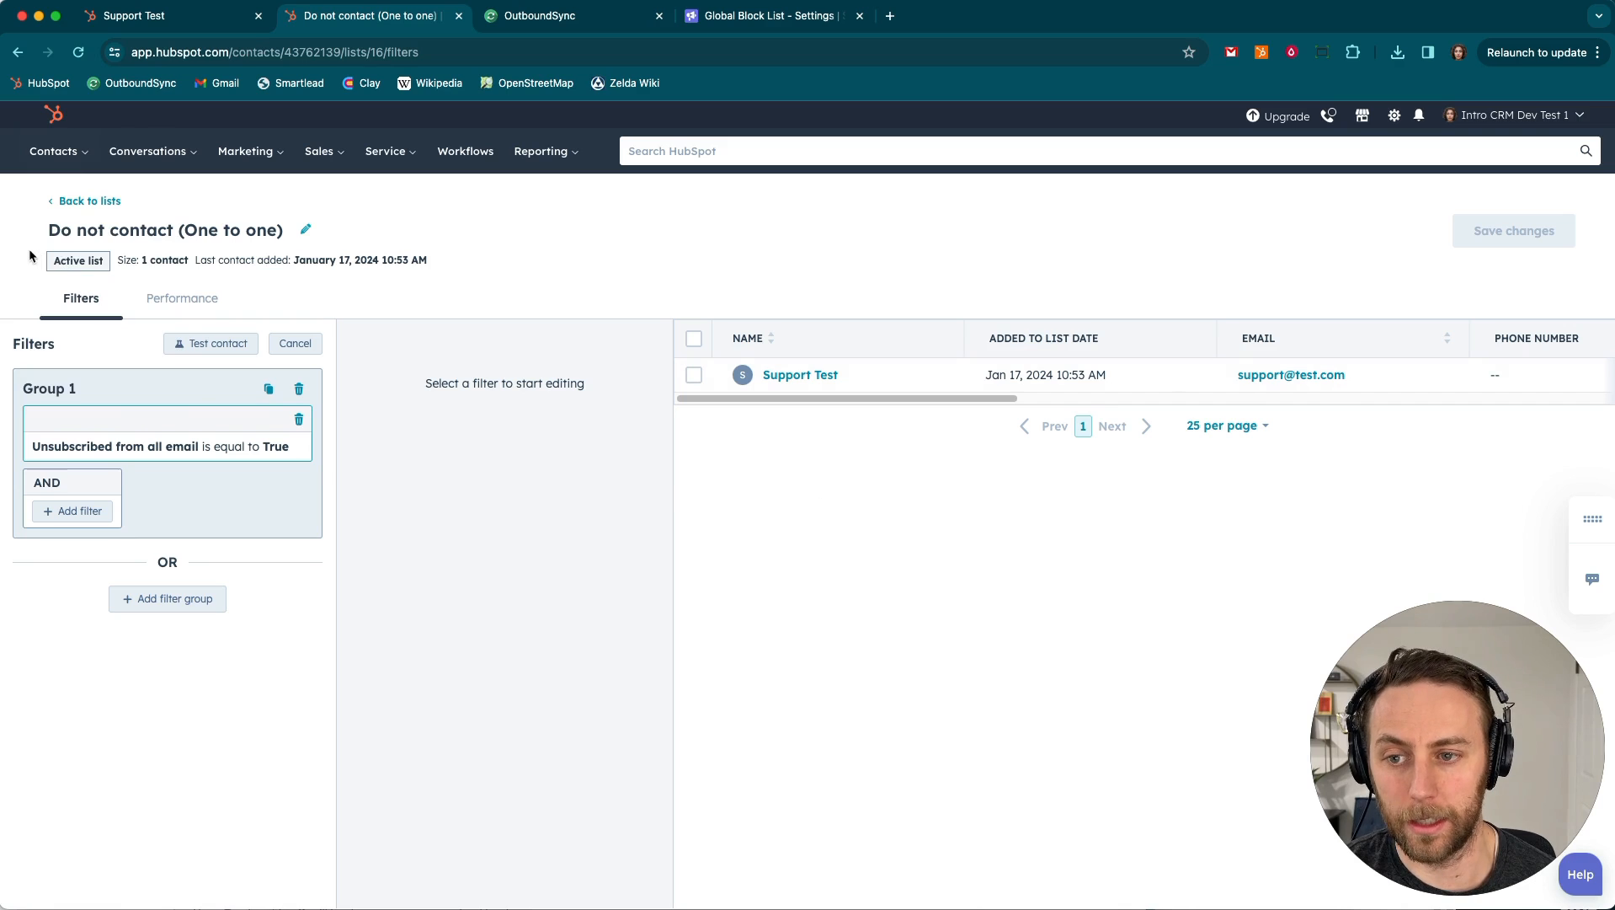
left_click(61, 266)
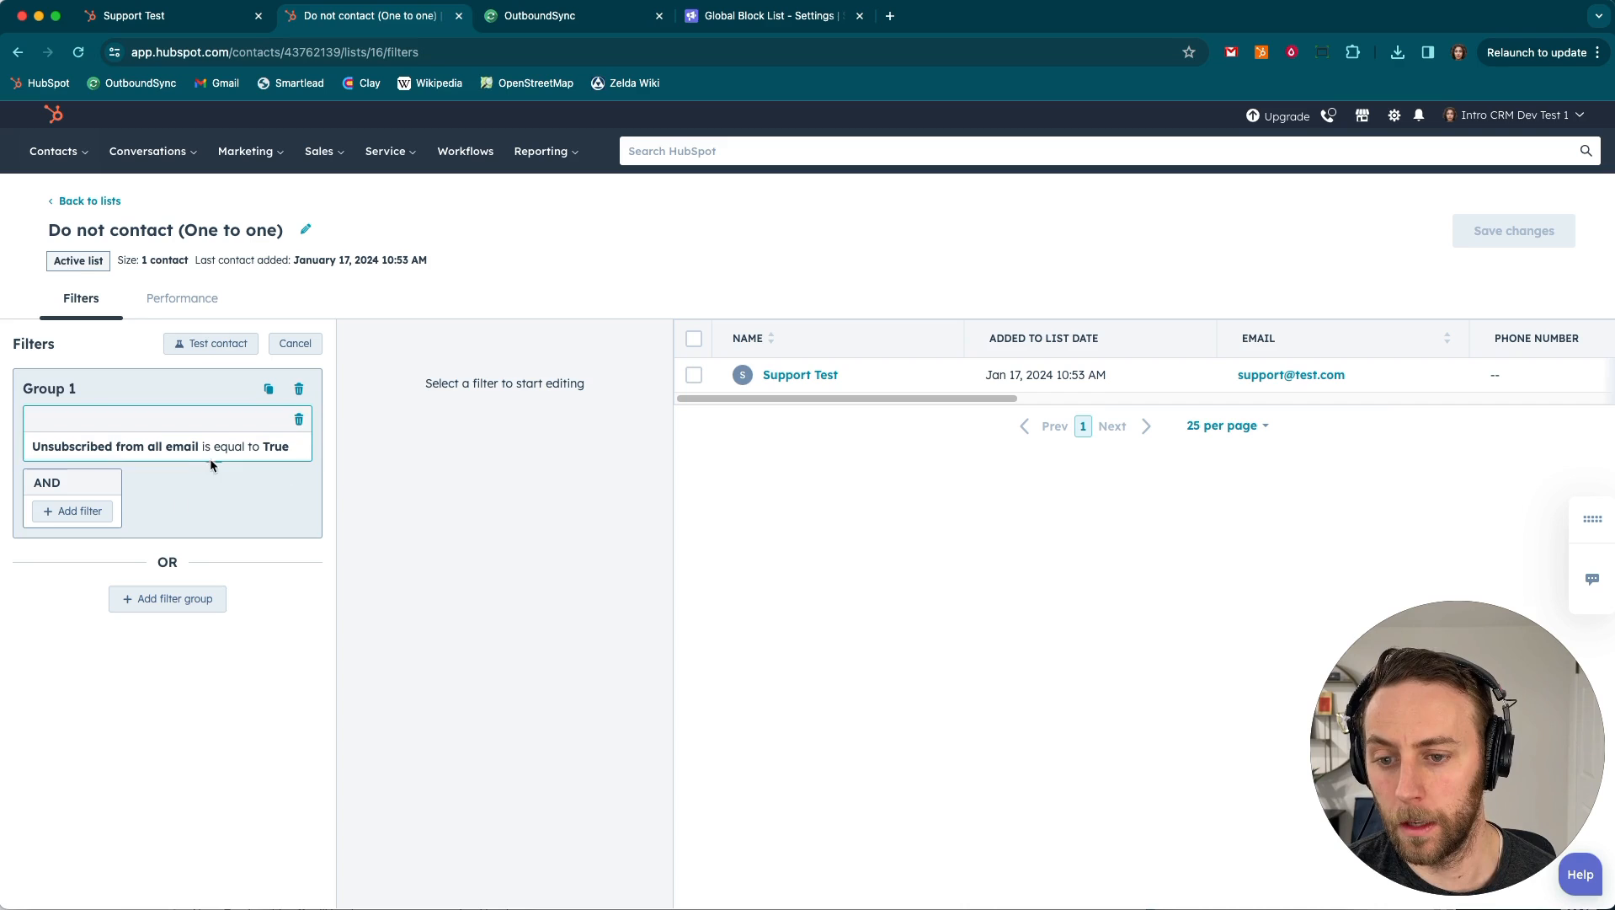
Step: Delete the "Unsubscribed from all email" filter from Group 1 and start a new filter
left_click(105, 455)
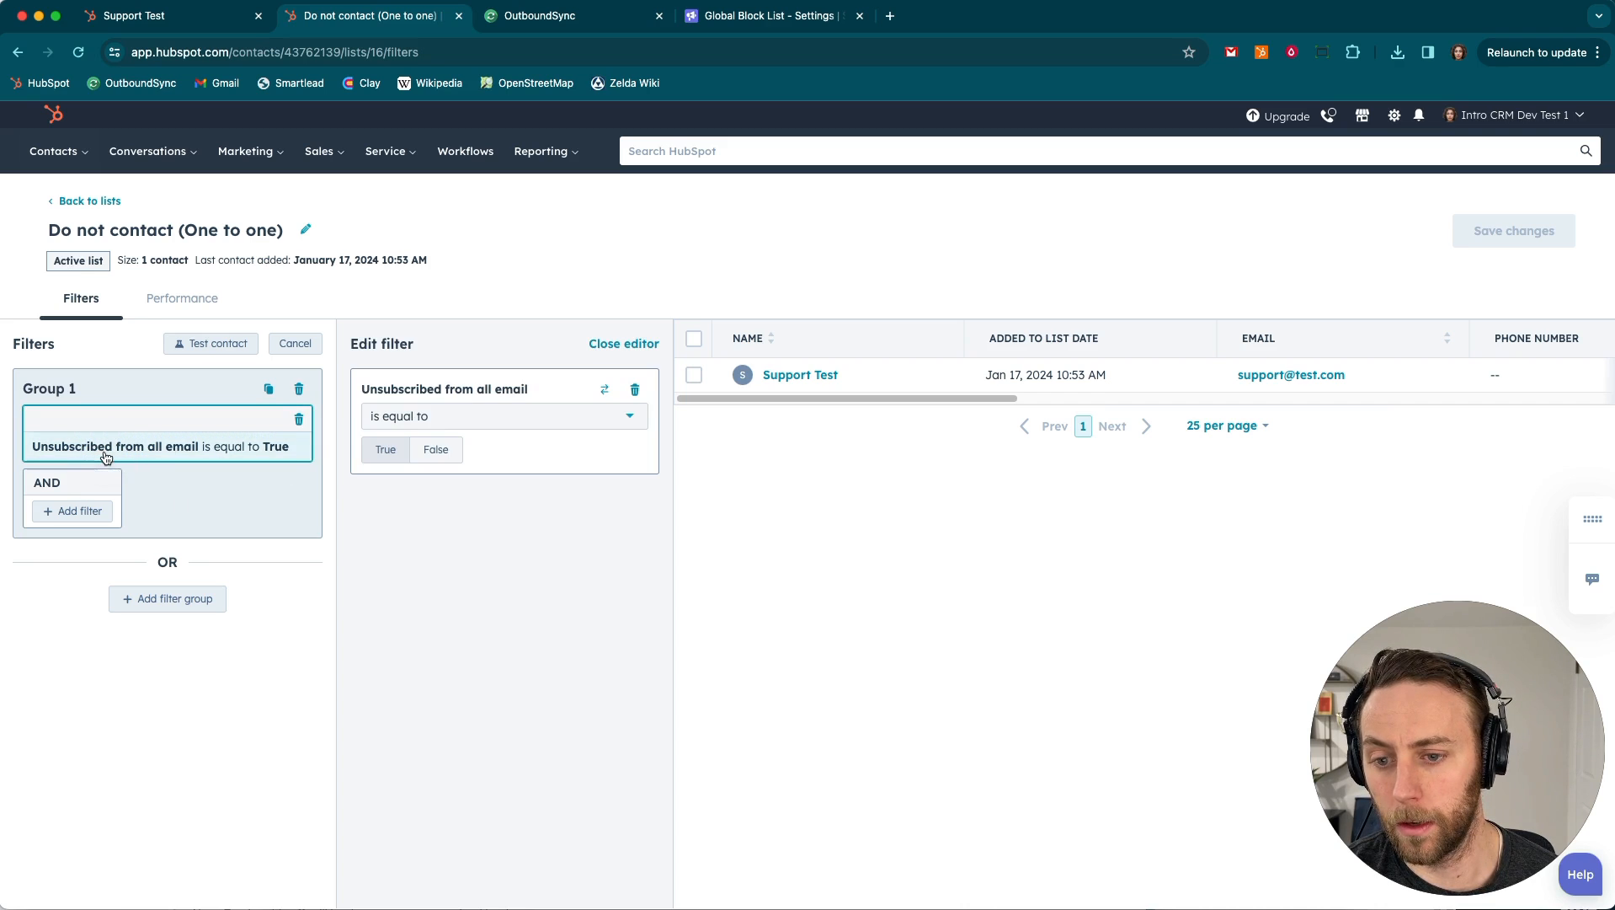
left_click(635, 389)
left_click(139, 449)
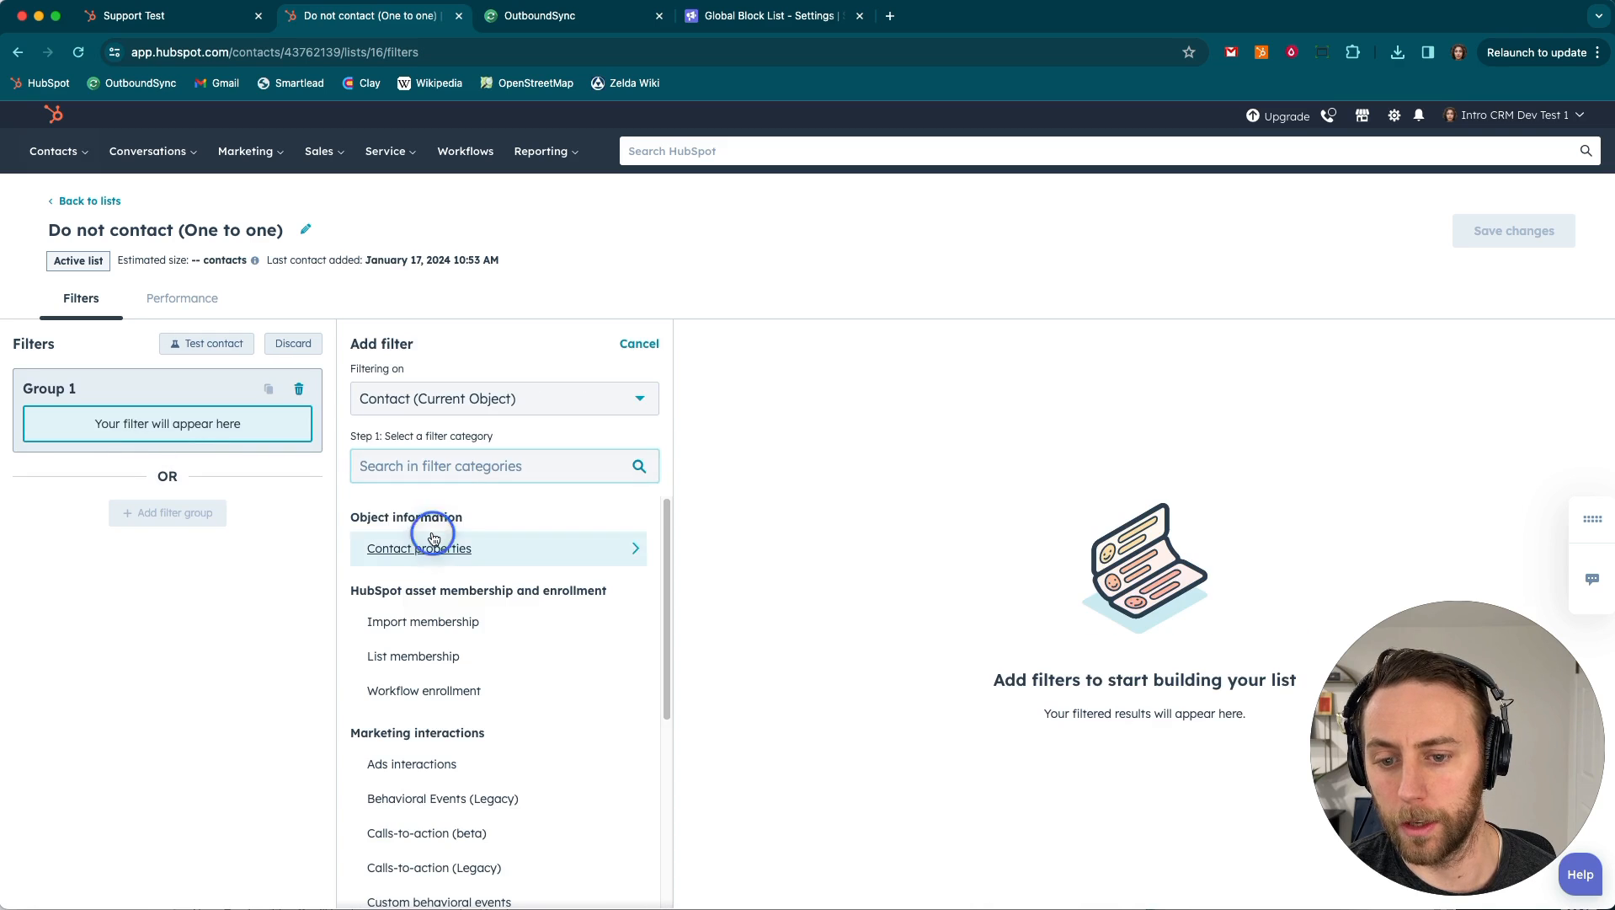
Step: Add the contact property filter "Unsubscribed from all email" is equal to True and save the list changes
left_click(434, 539)
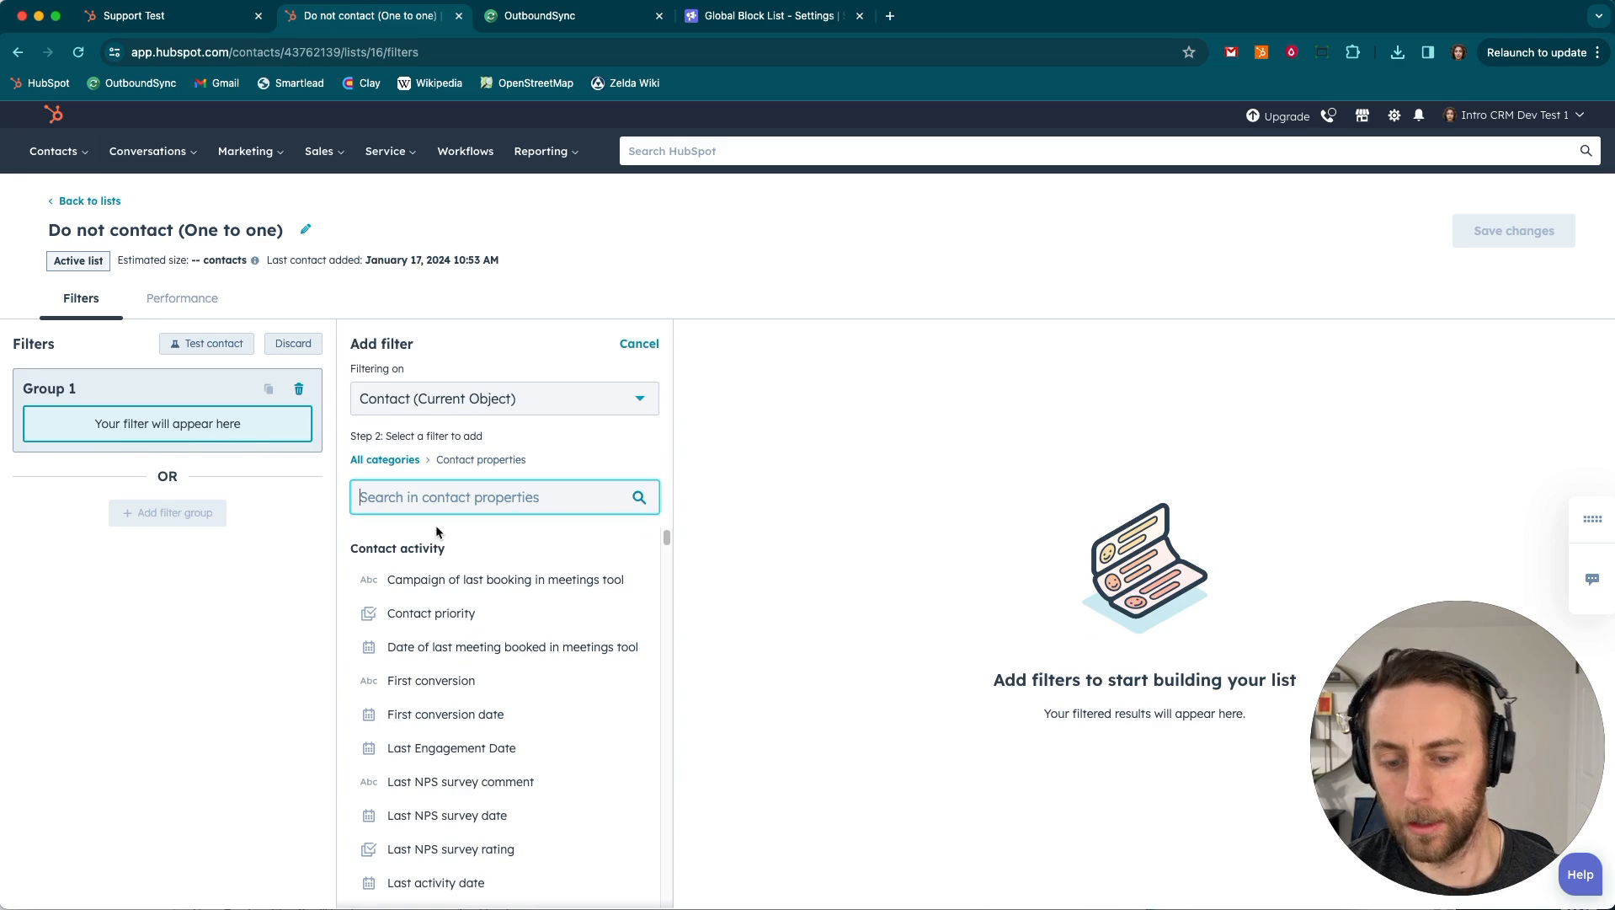
type("unsub")
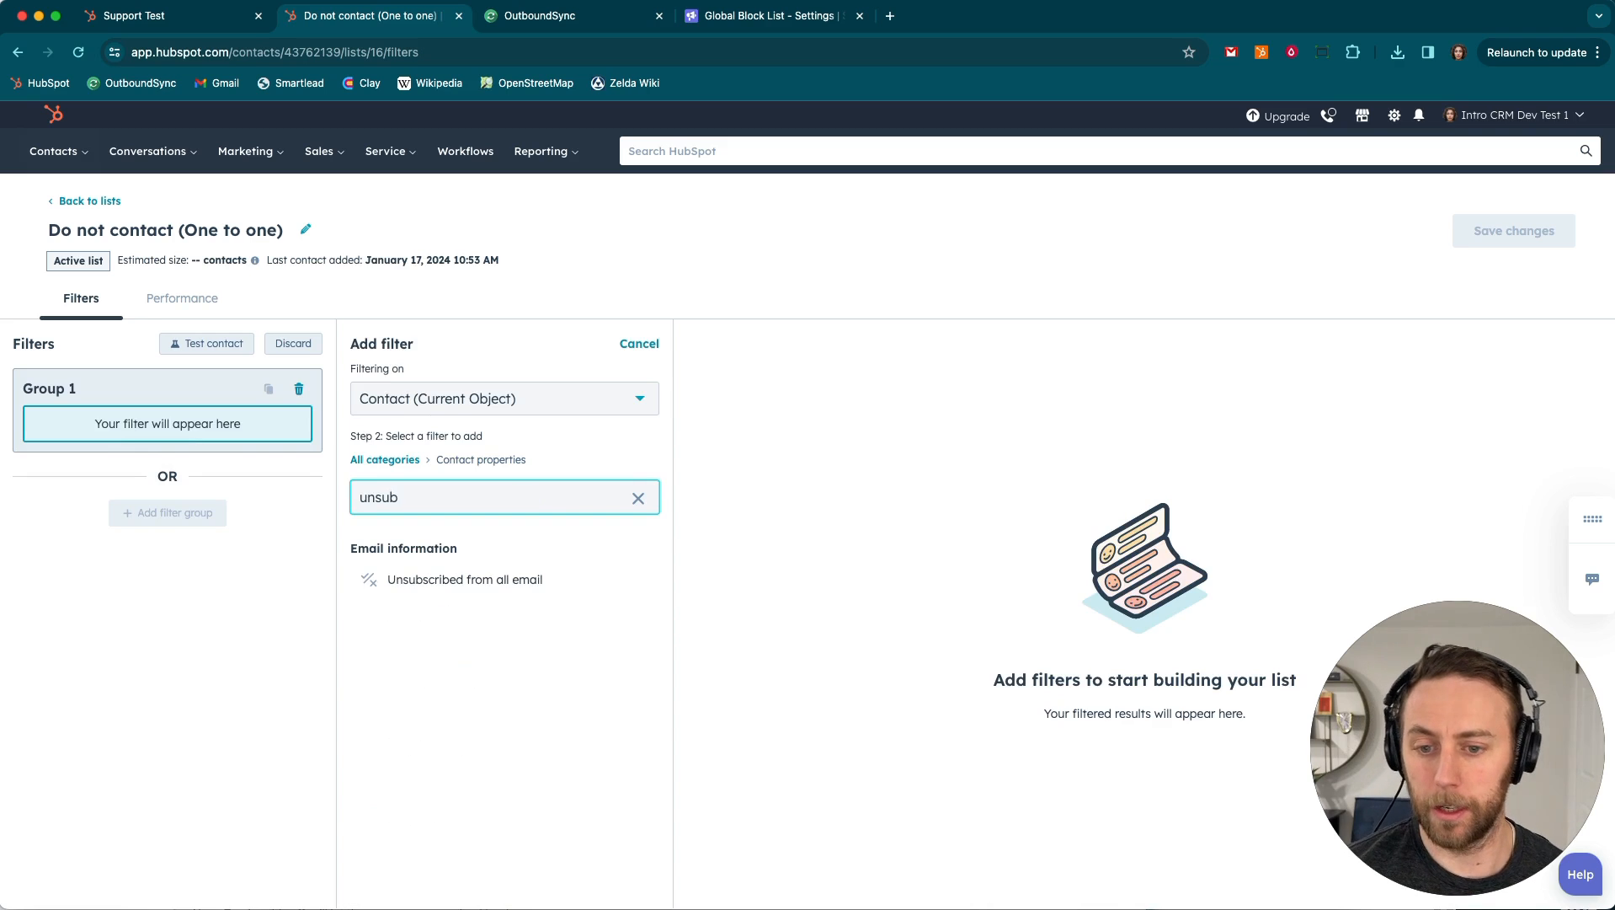
left_click(450, 584)
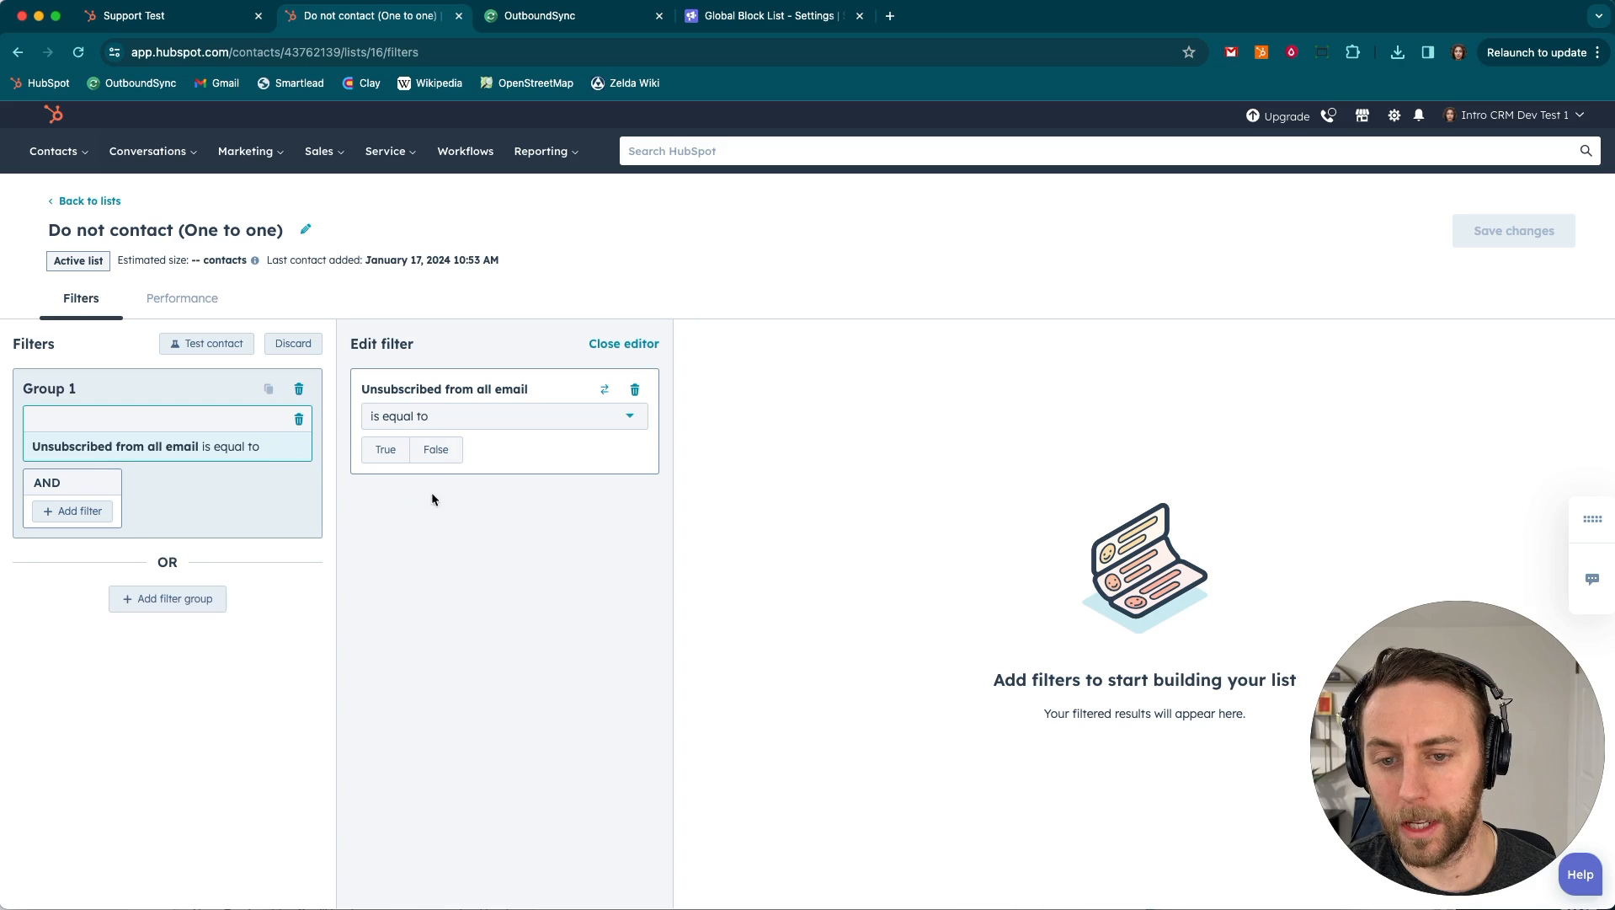
left_click(386, 449)
left_click(616, 344)
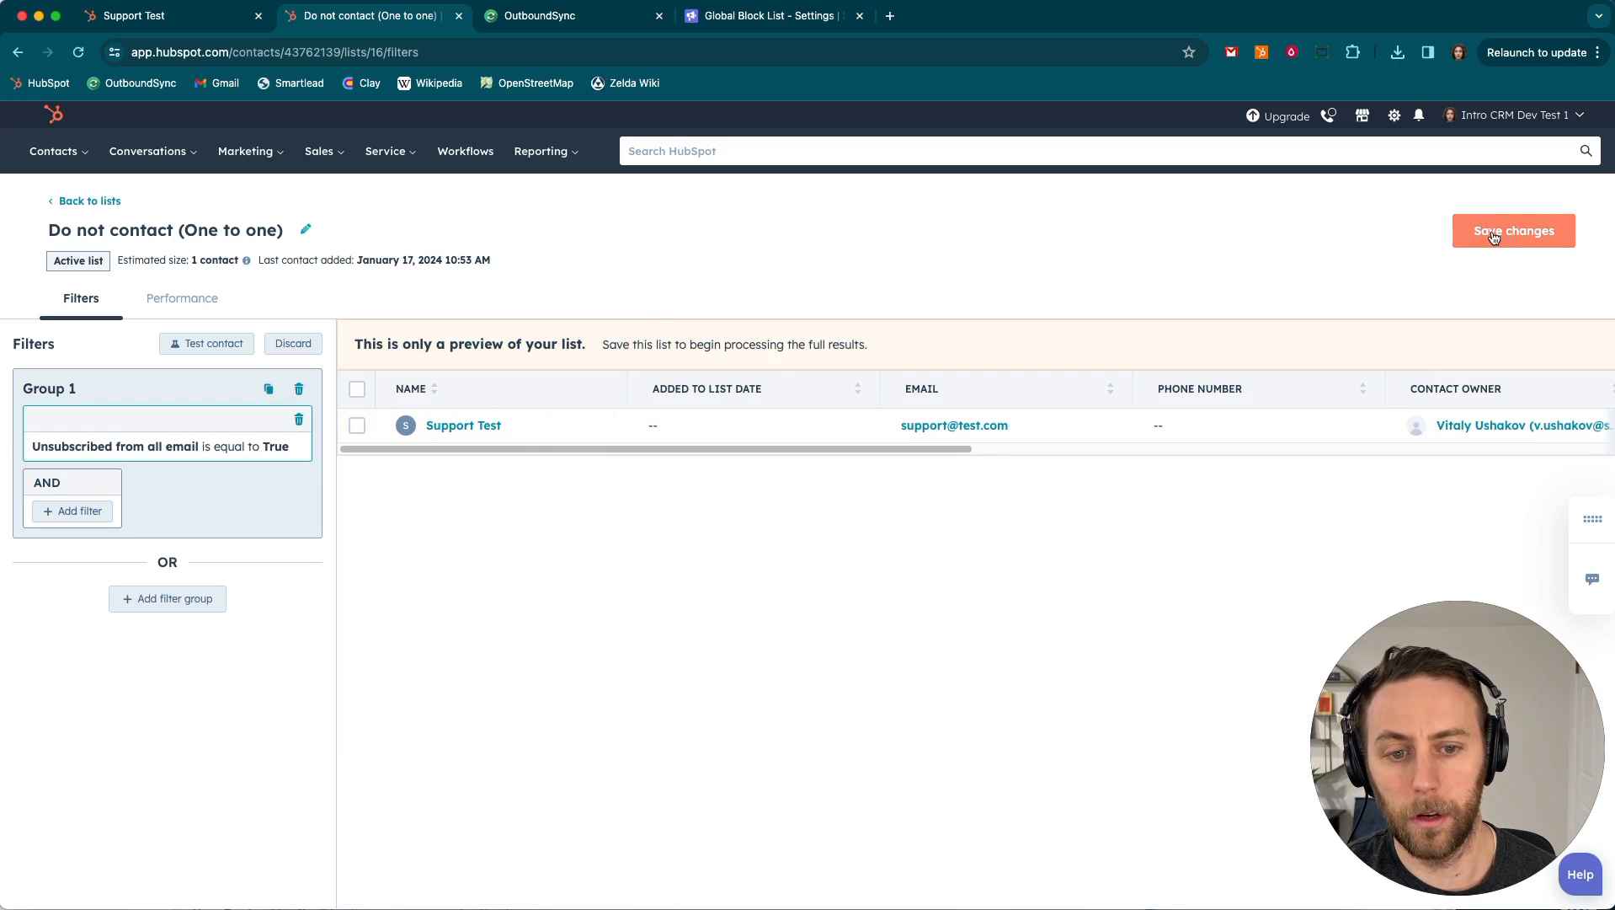
left_click(1520, 233)
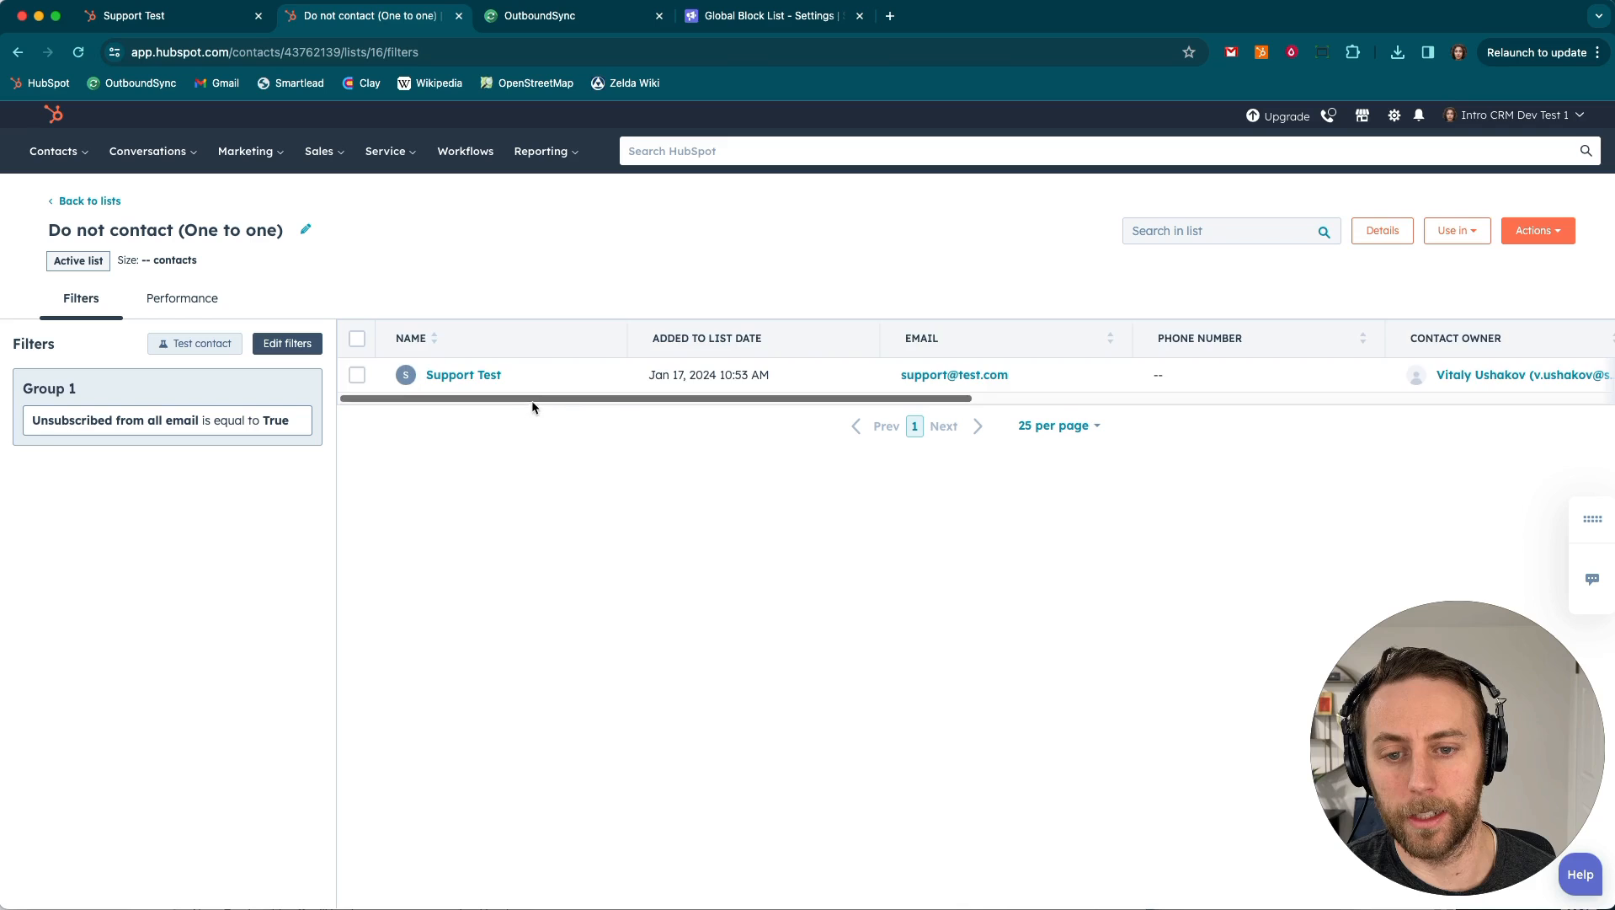
left_click_drag(534, 398, 389, 397)
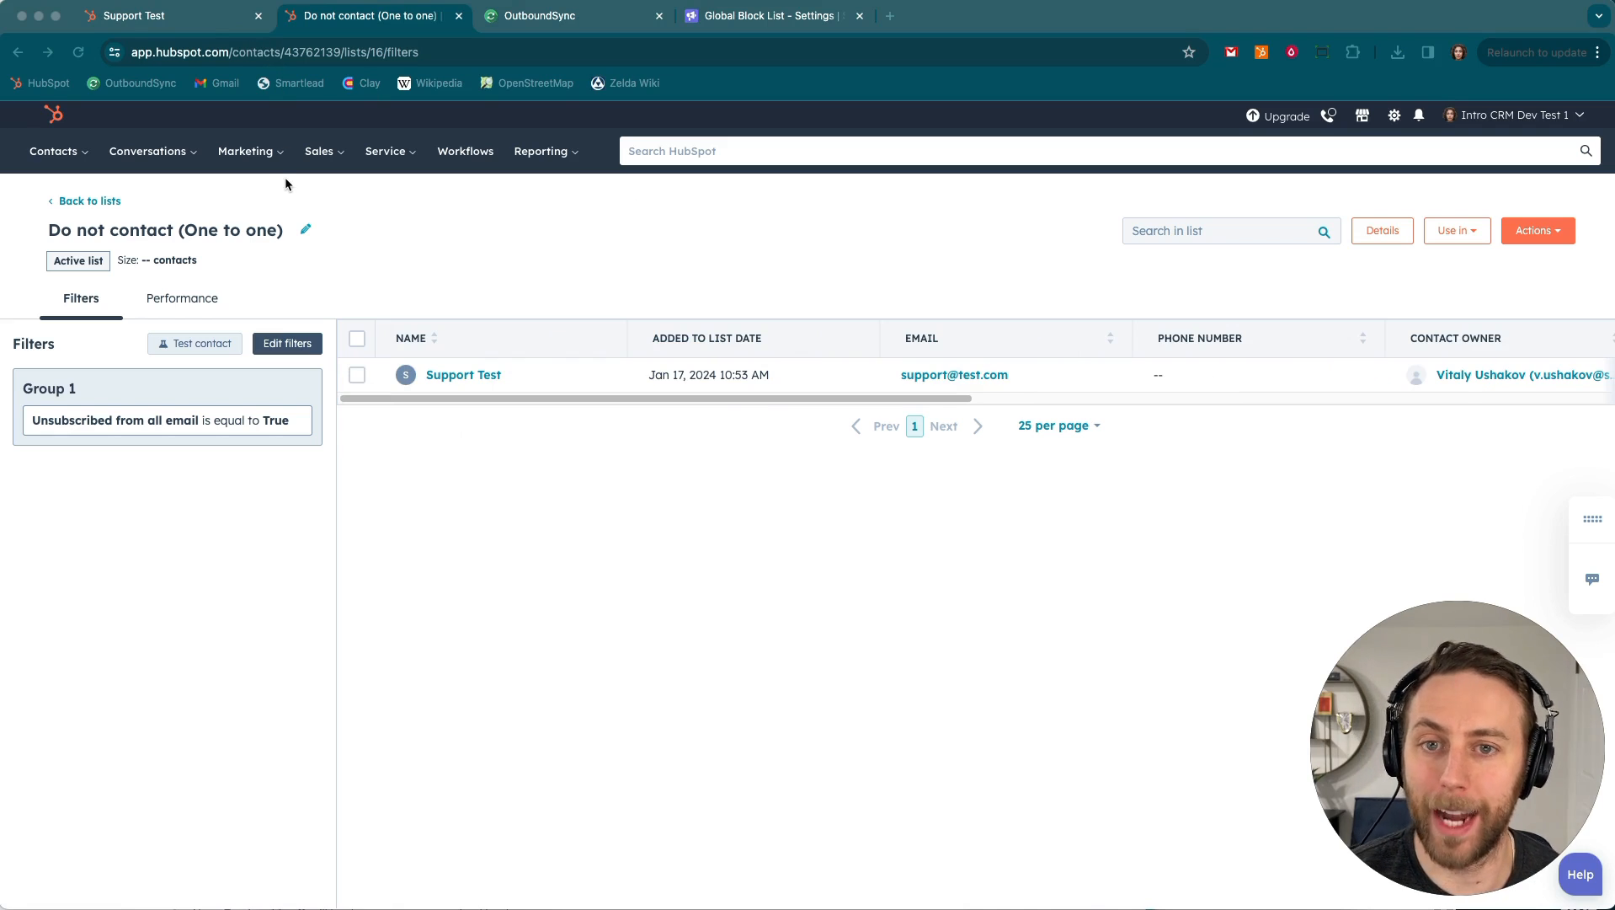
Step: In OutboundSync, start blocking the "Do not contact (One to one)" list using the Intro CRM key, Address blocking and the selected Smartlead client
left_click(540, 16)
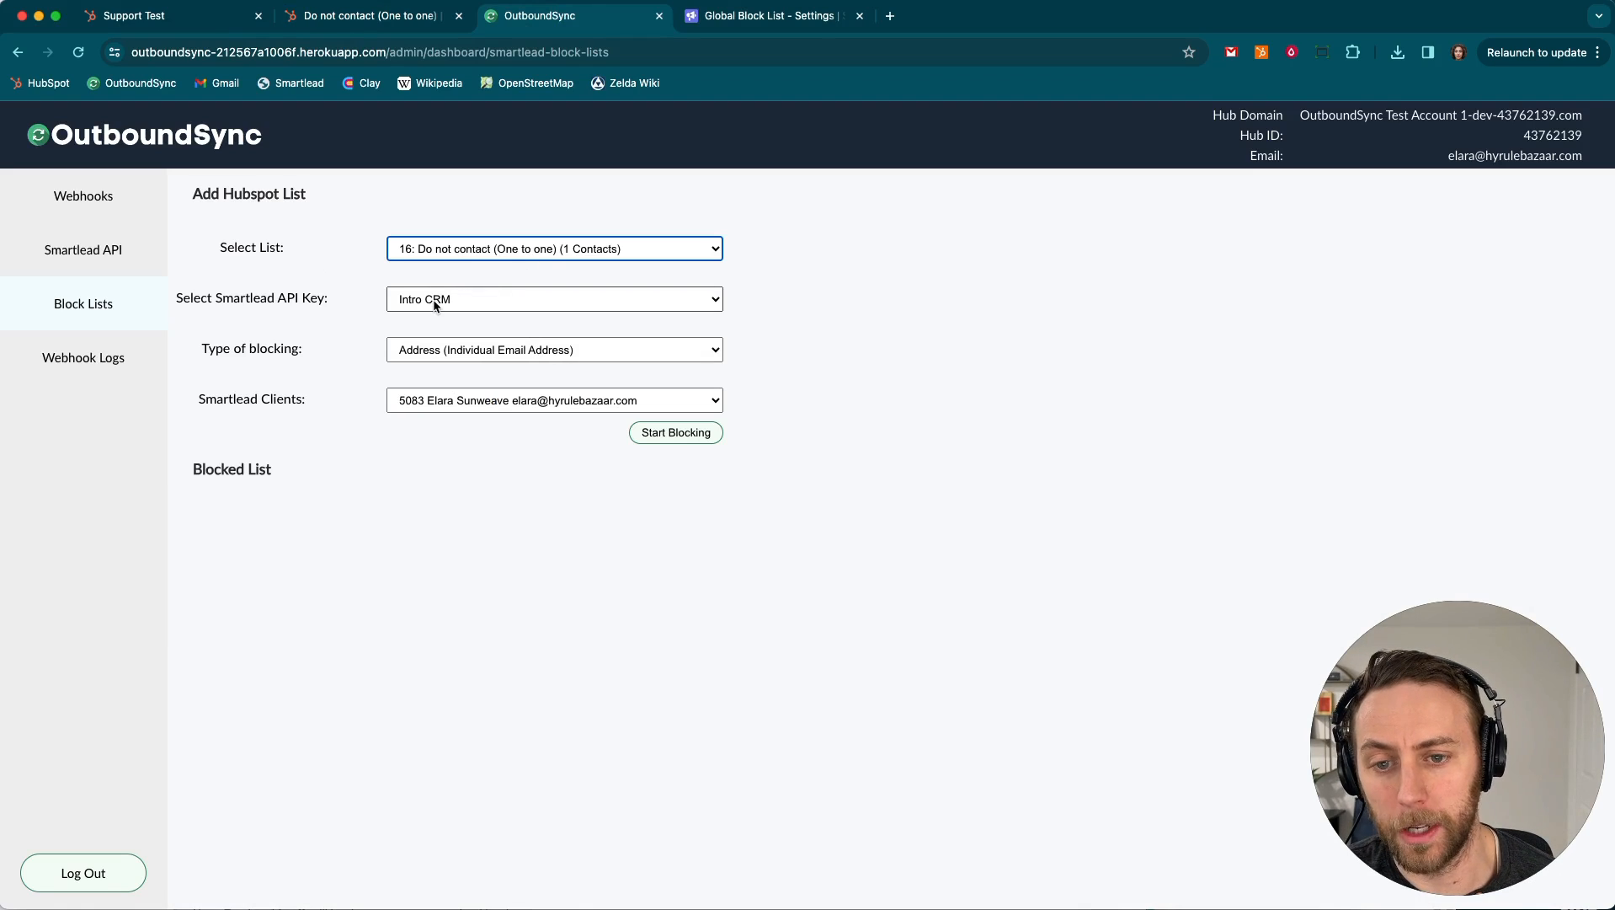
left_click(460, 356)
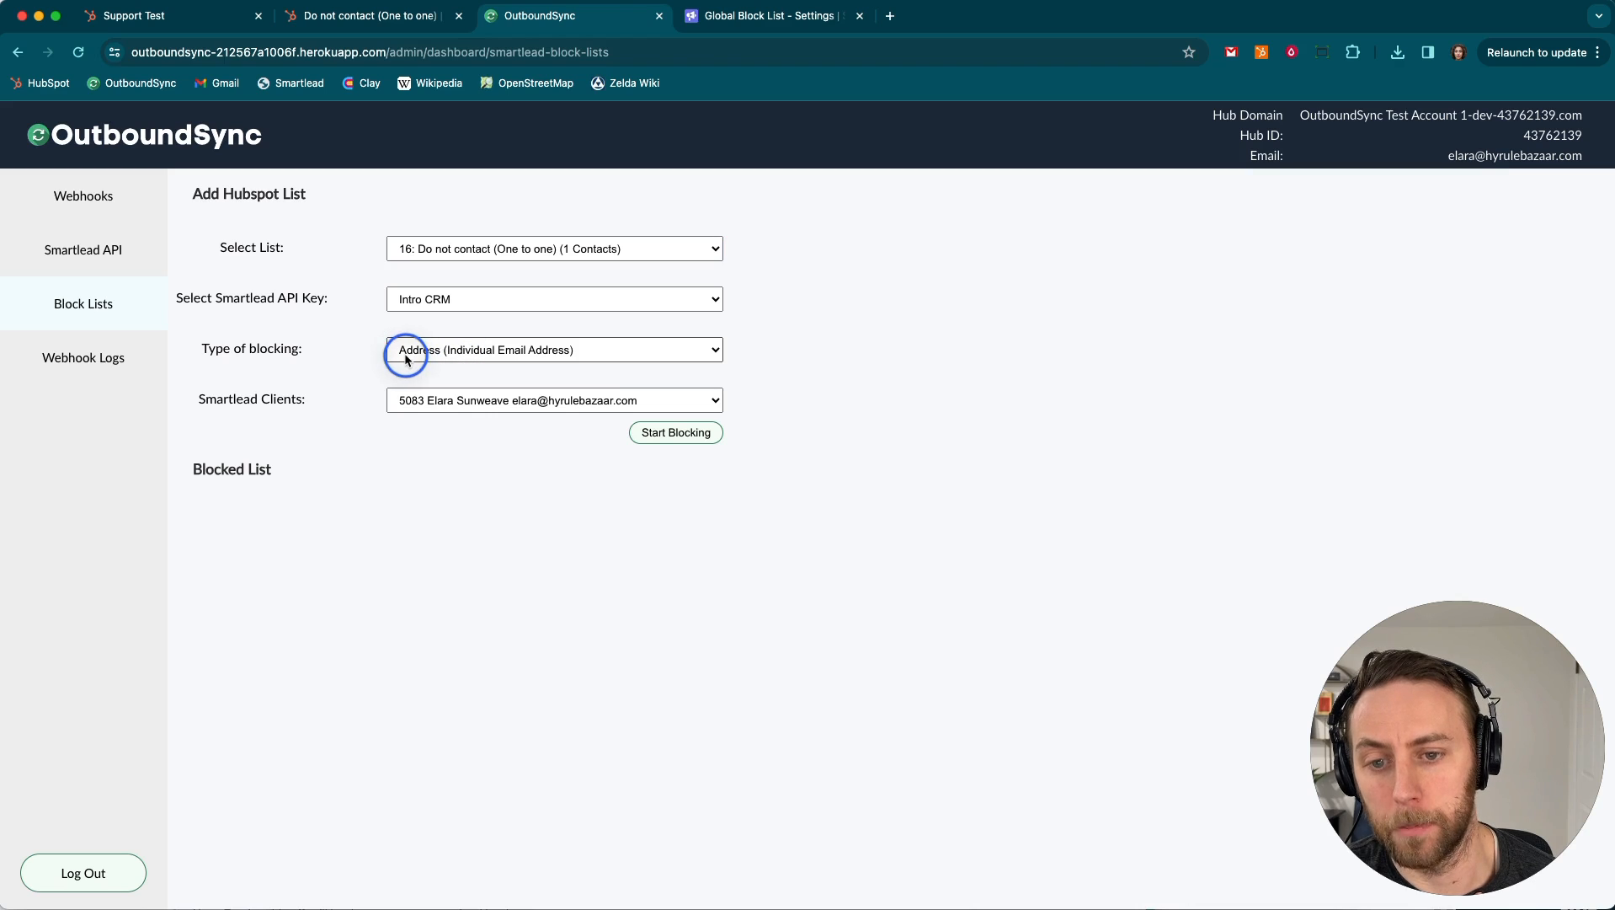
left_click(438, 355)
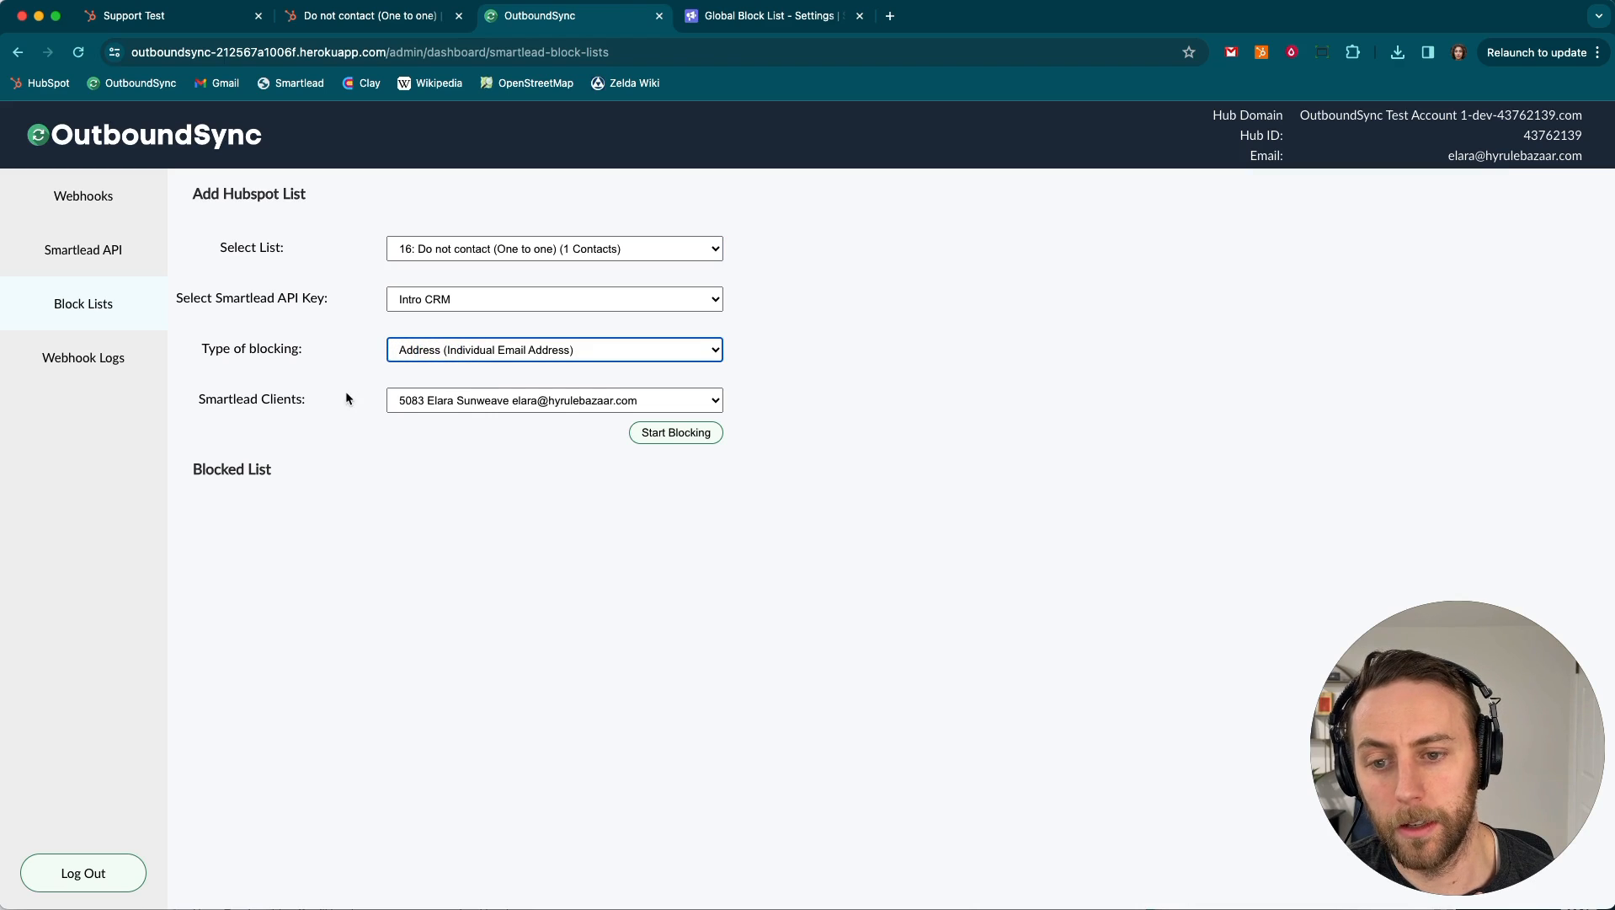
left_click(508, 422)
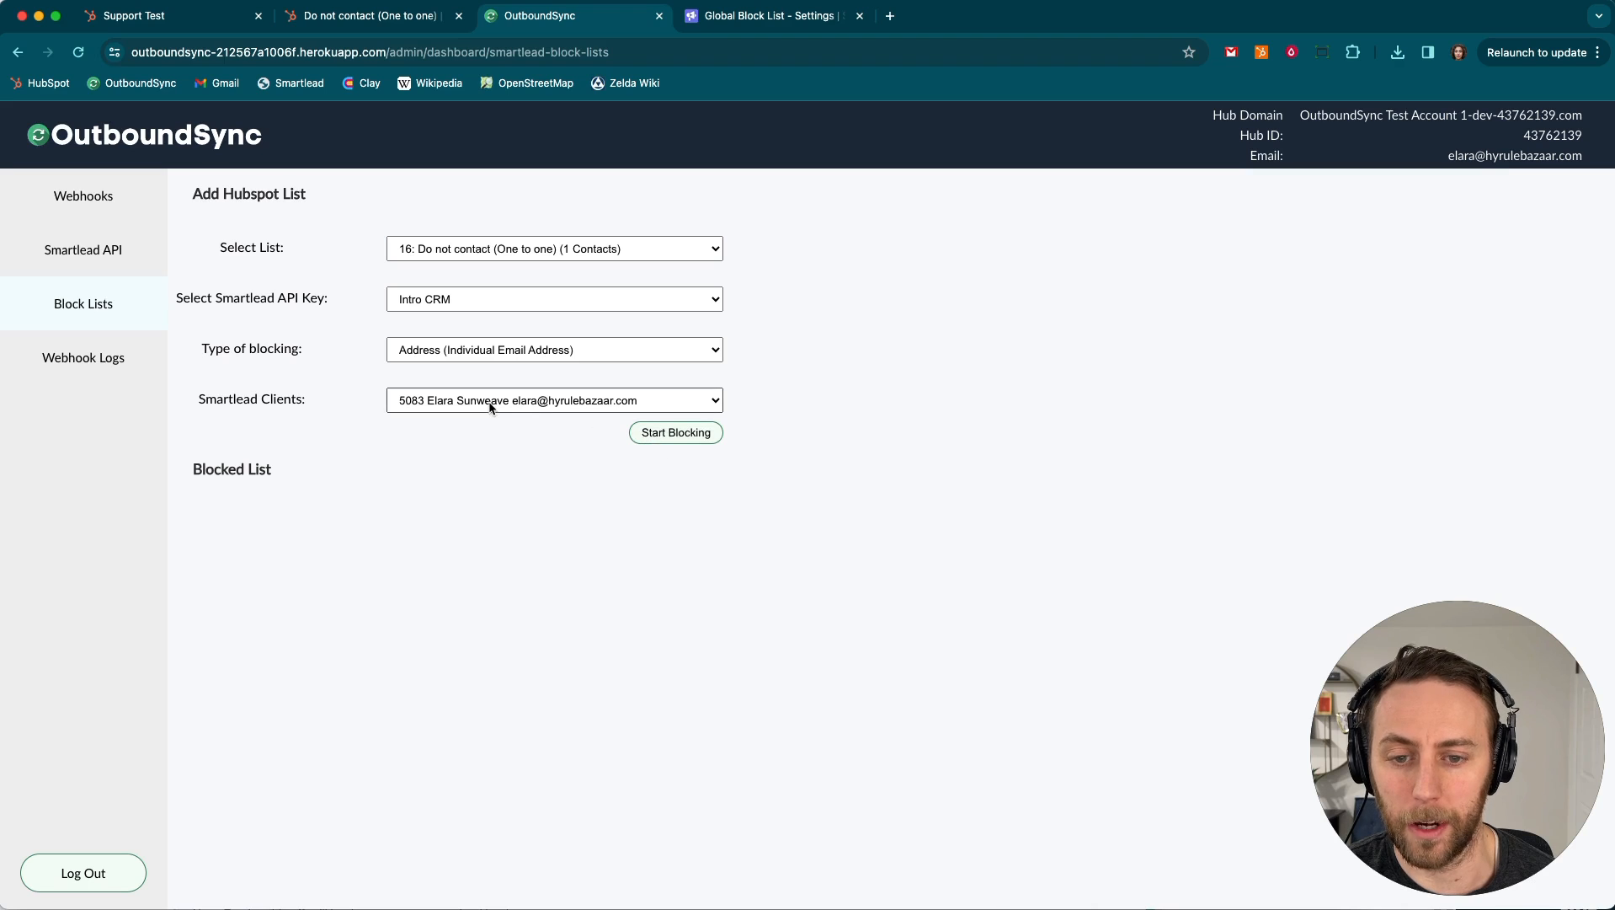
left_click(673, 434)
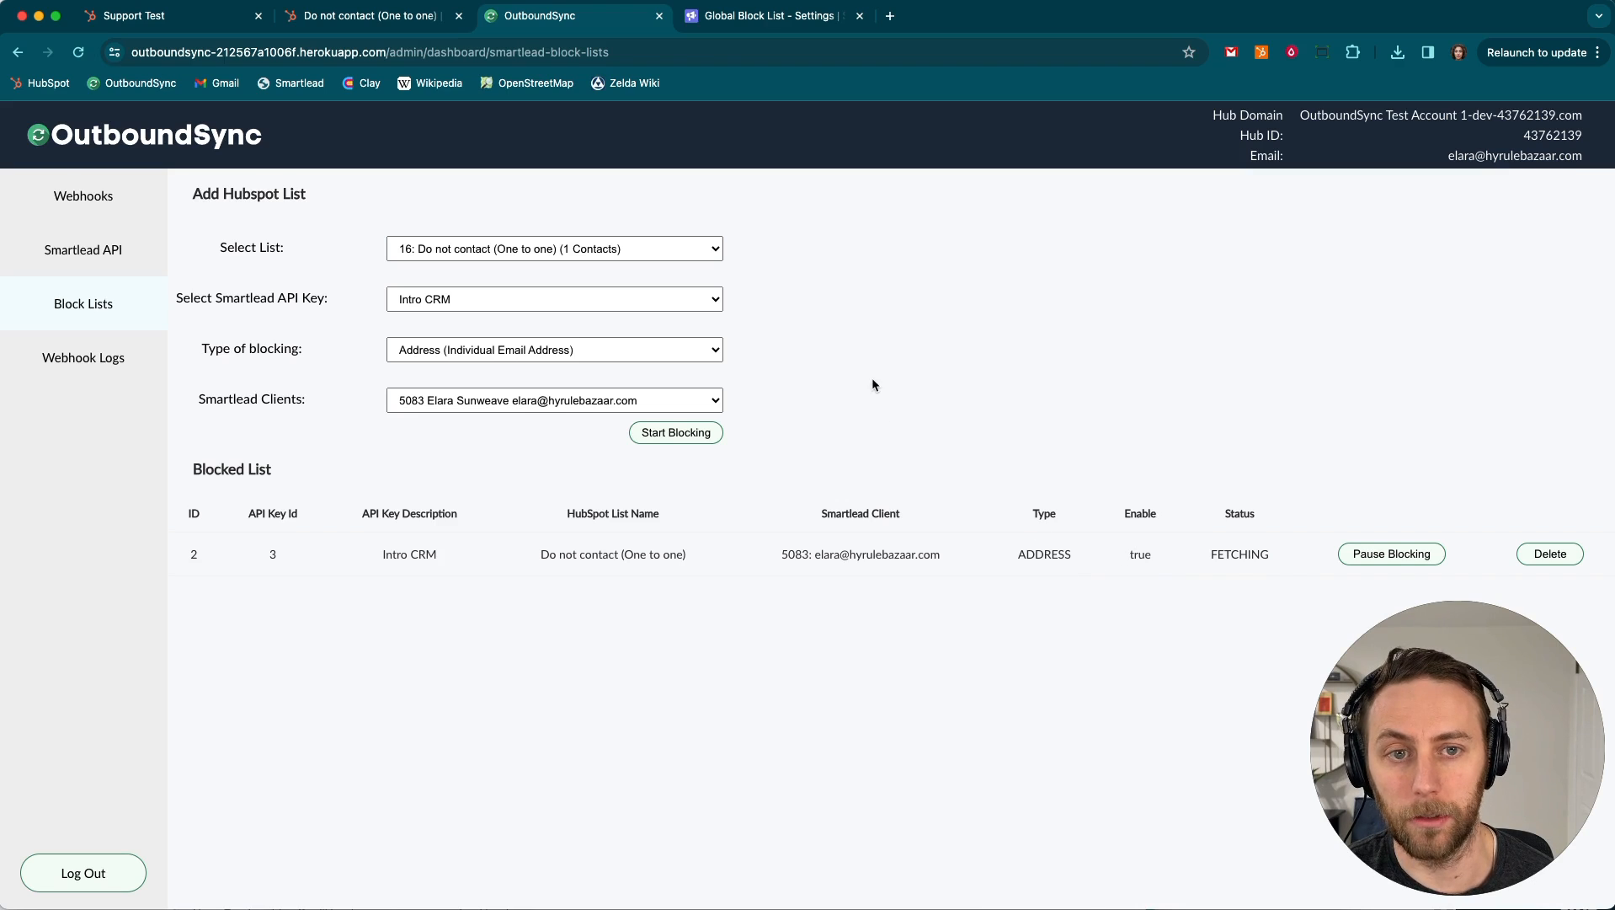
Step: Switch to Smartlead to check its Global Block List for the address from the blocked list
left_click(754, 17)
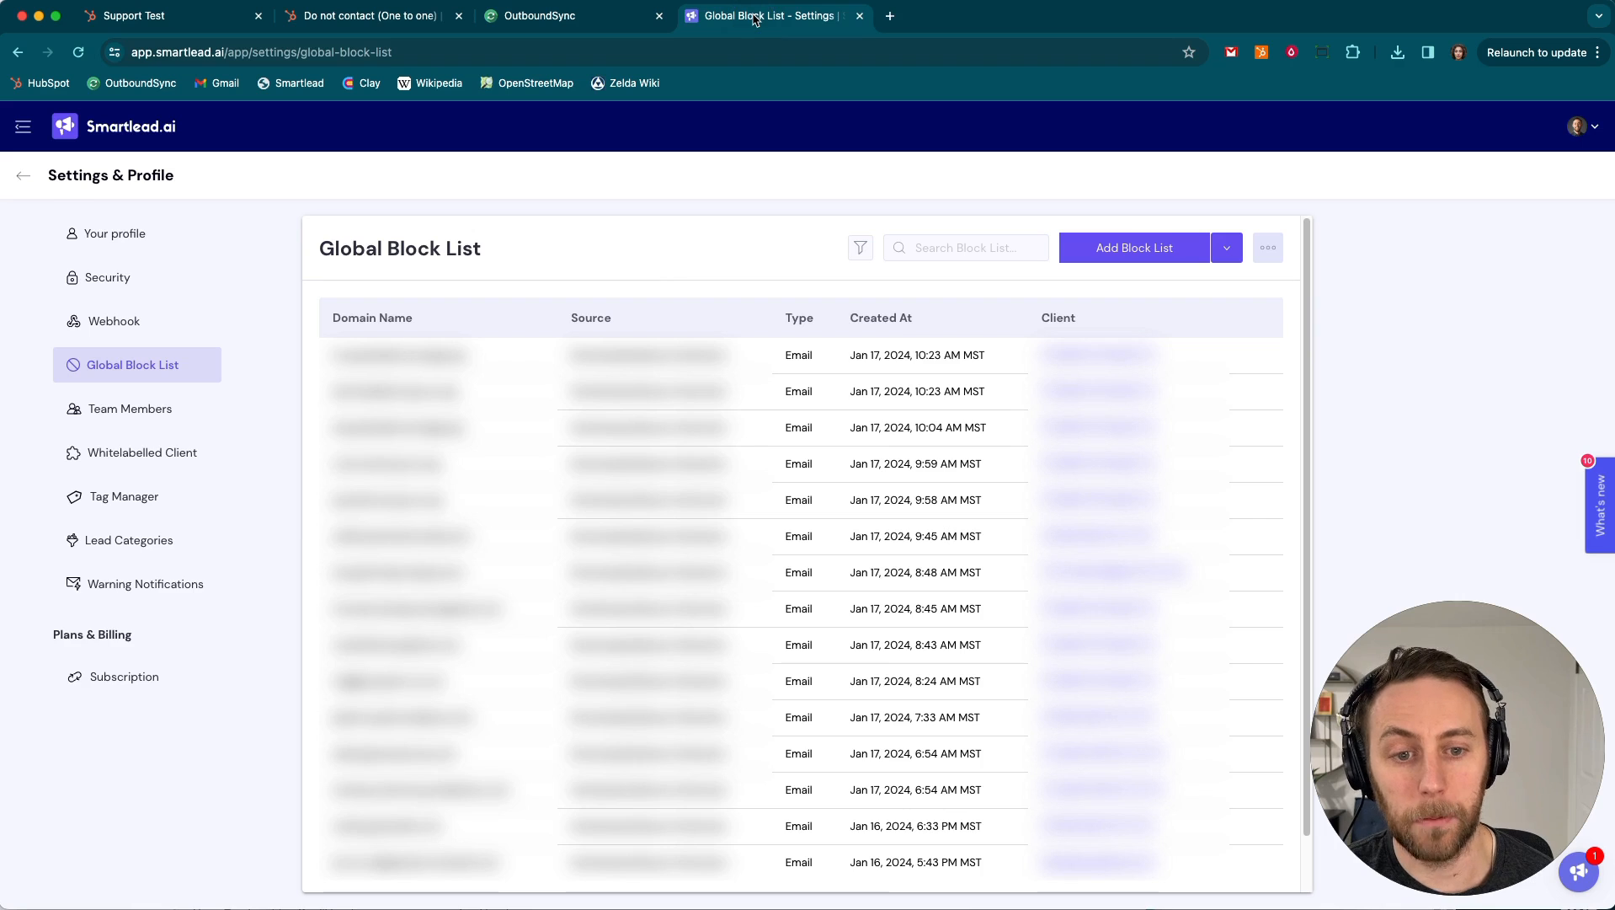